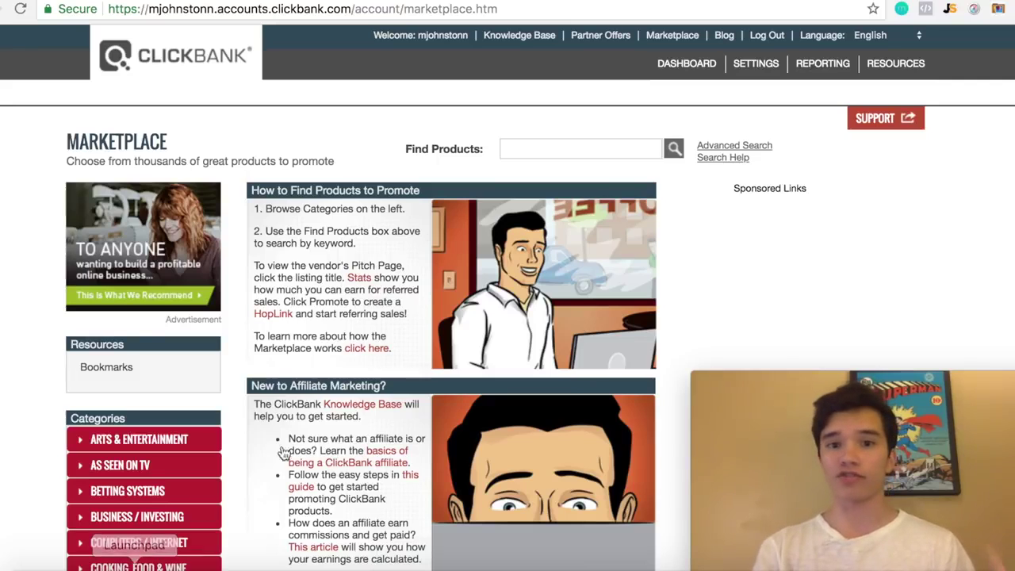
Step: List all products in the ClickBank marketplace and sort the results by Gravity
click(671, 155)
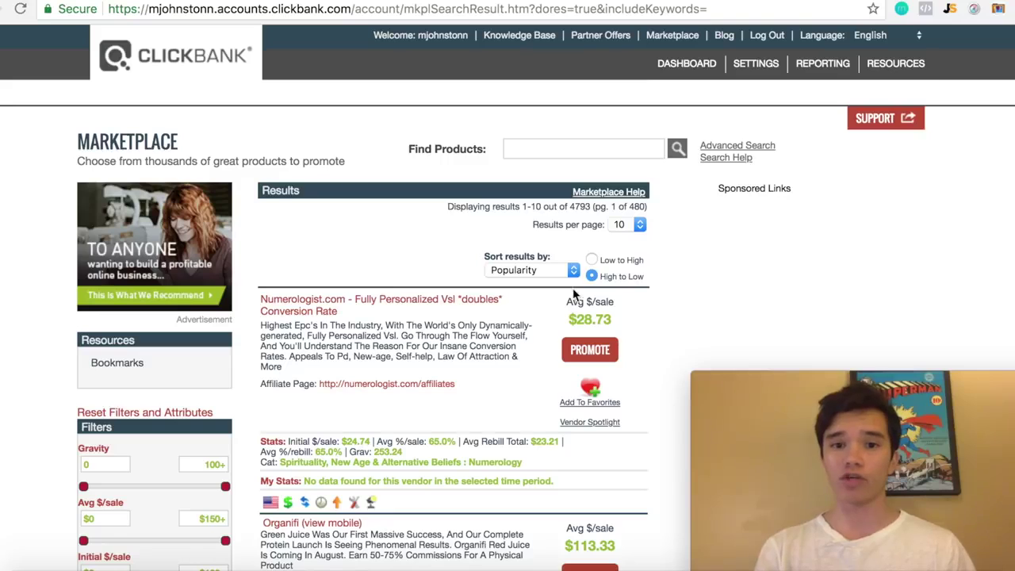
click(556, 273)
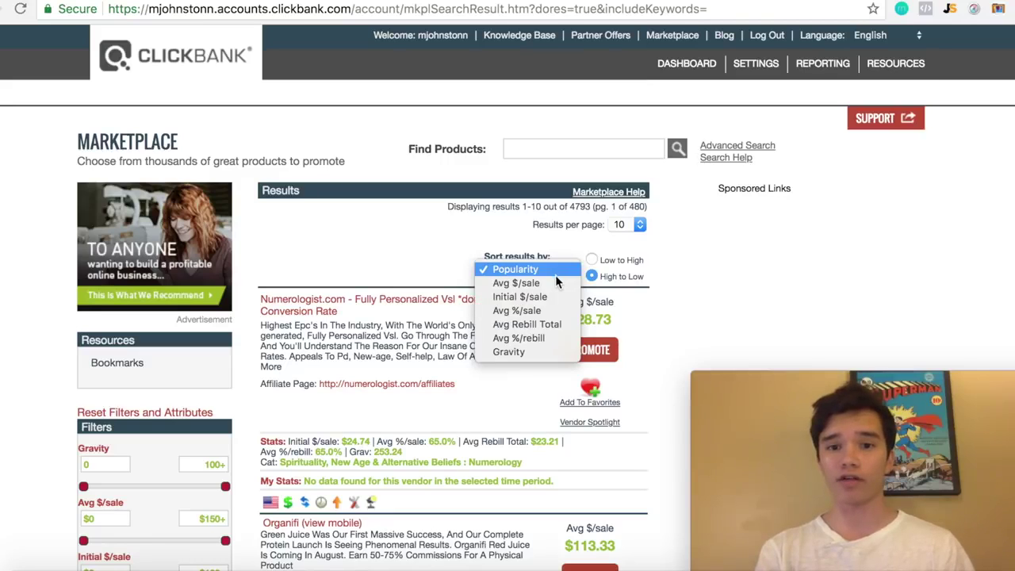
click(531, 352)
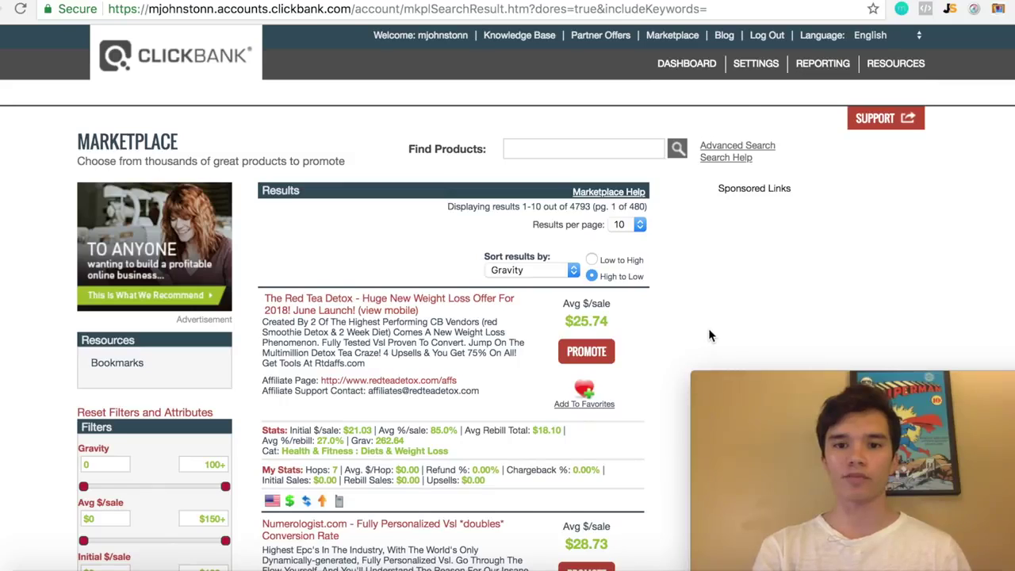
Step: Find the Tedswoodworking offer in the results, create its HopLink without a tracking ID, and select the link for copying
scroll(711, 335, down, 1)
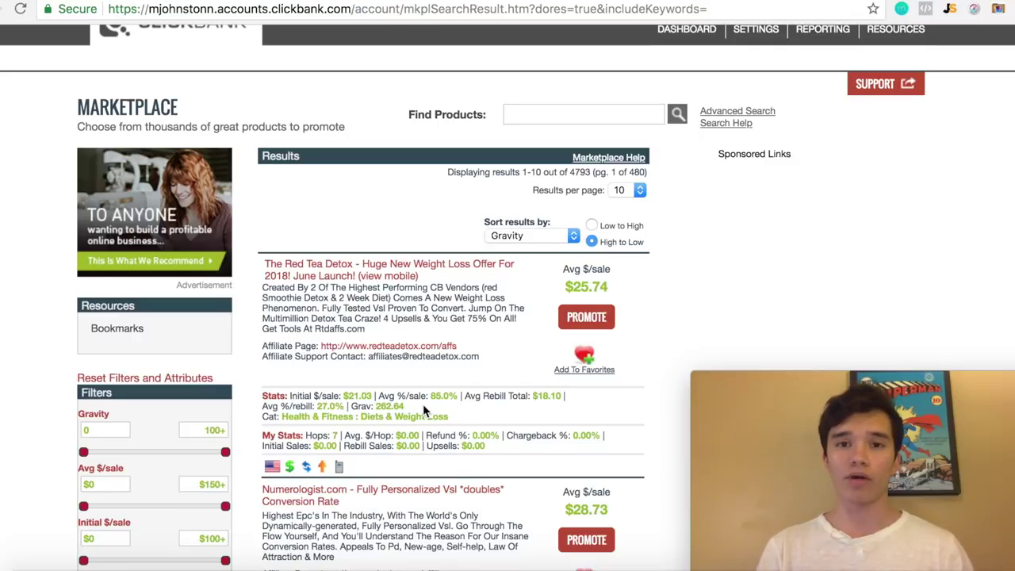
scroll(422, 406, down, 3)
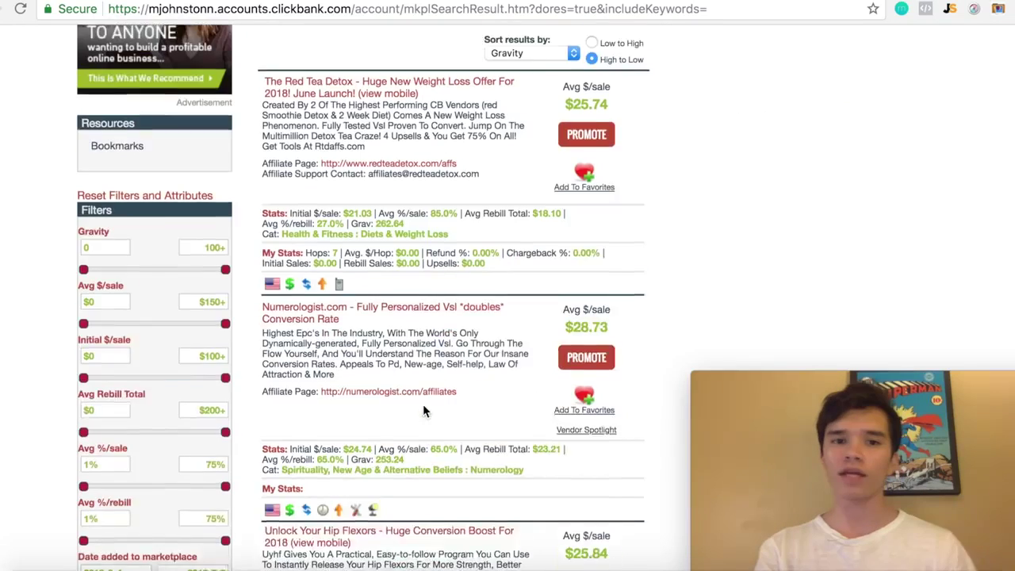
scroll(424, 410, down, 15)
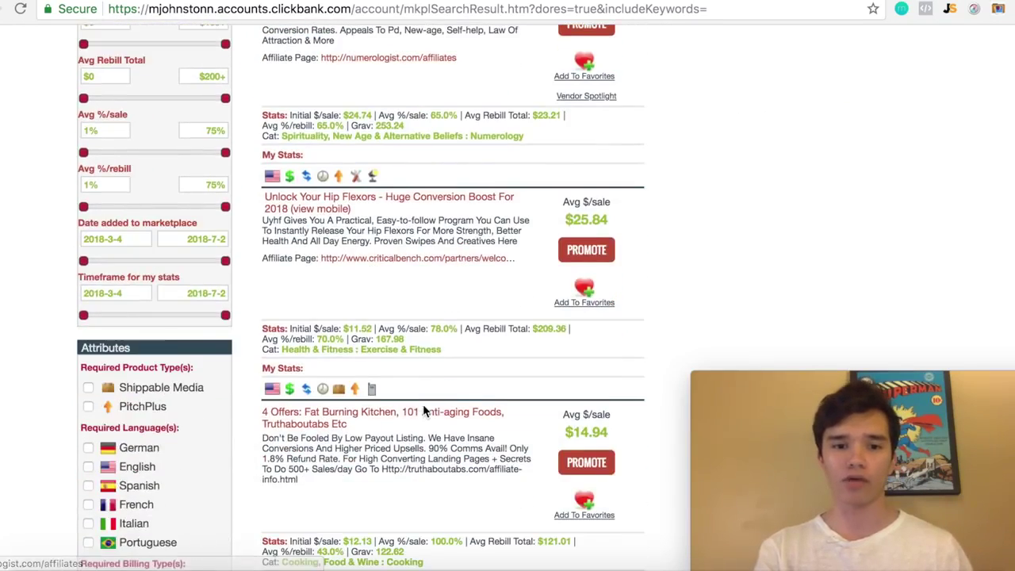
scroll(422, 406, down, 3)
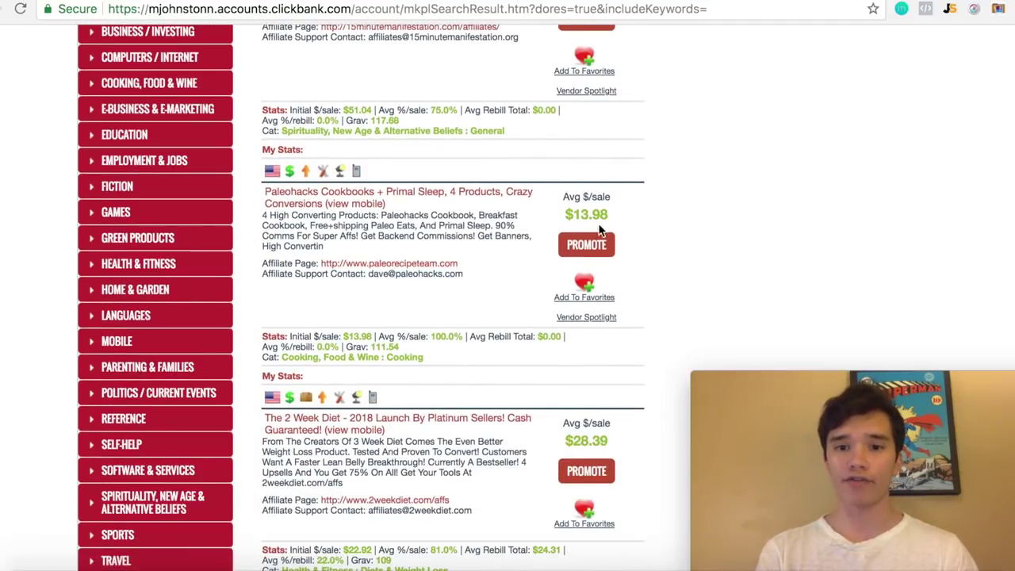
scroll(637, 225, down, 3)
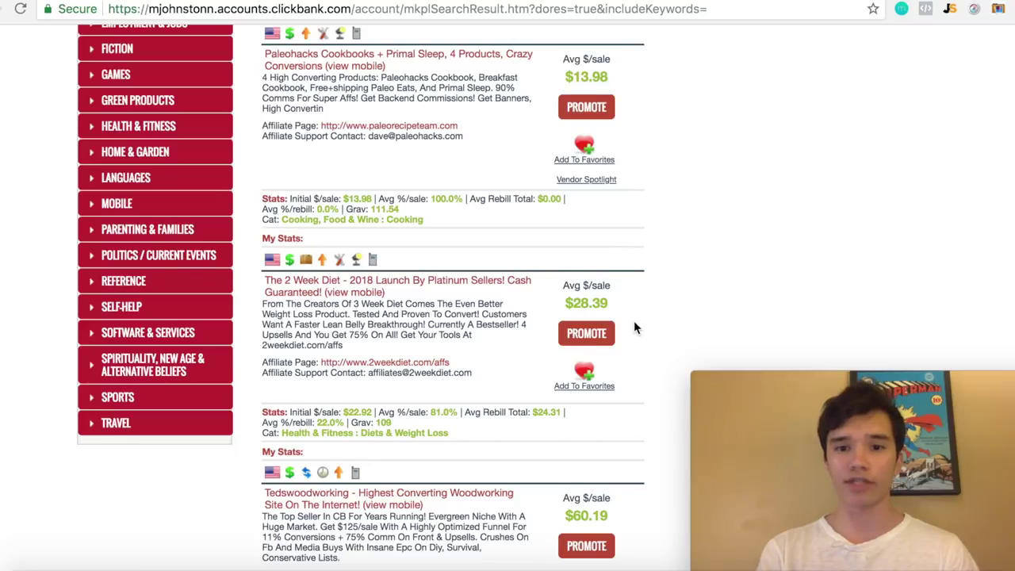
scroll(634, 322, down, 3)
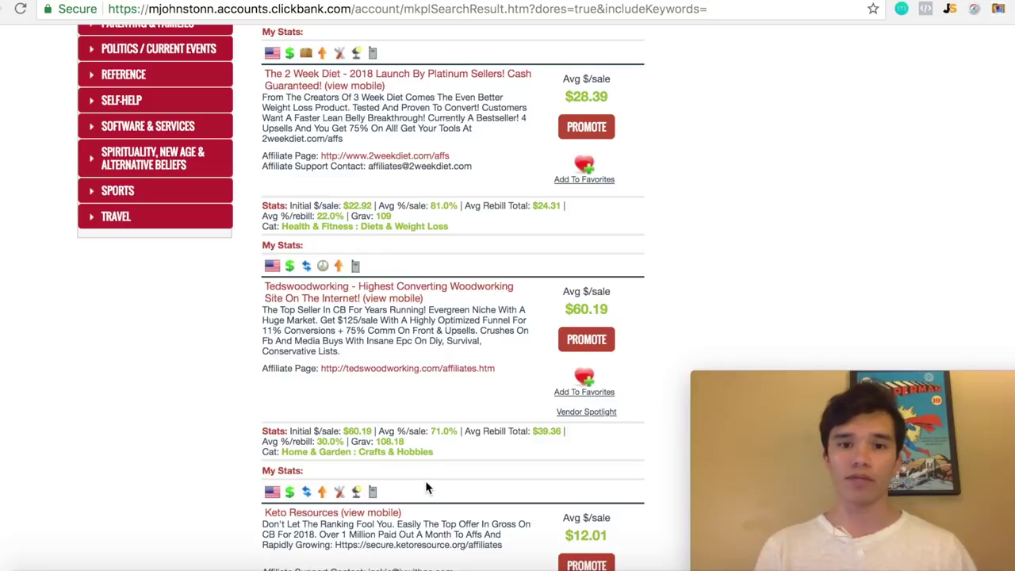
click(608, 348)
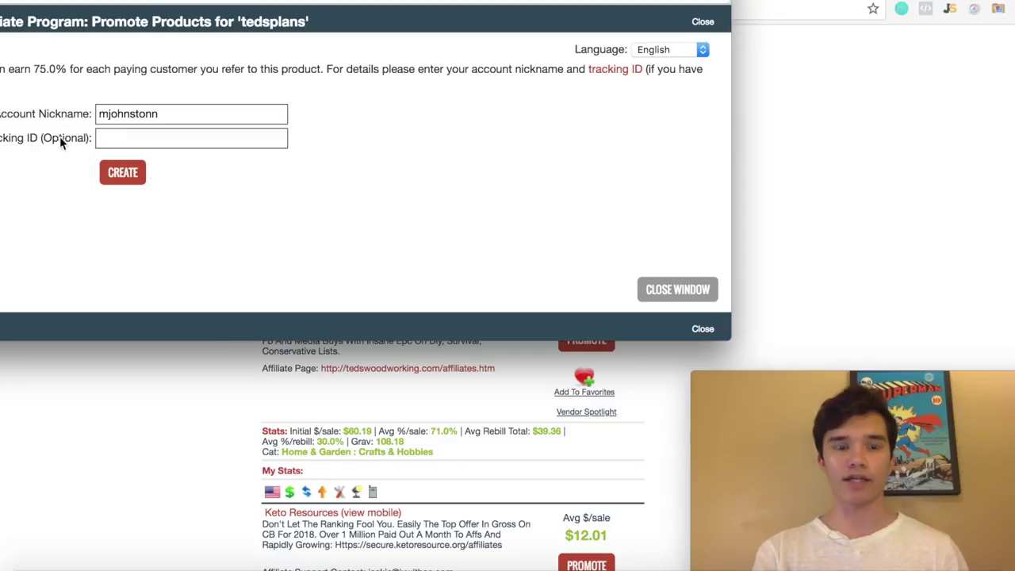
click(134, 174)
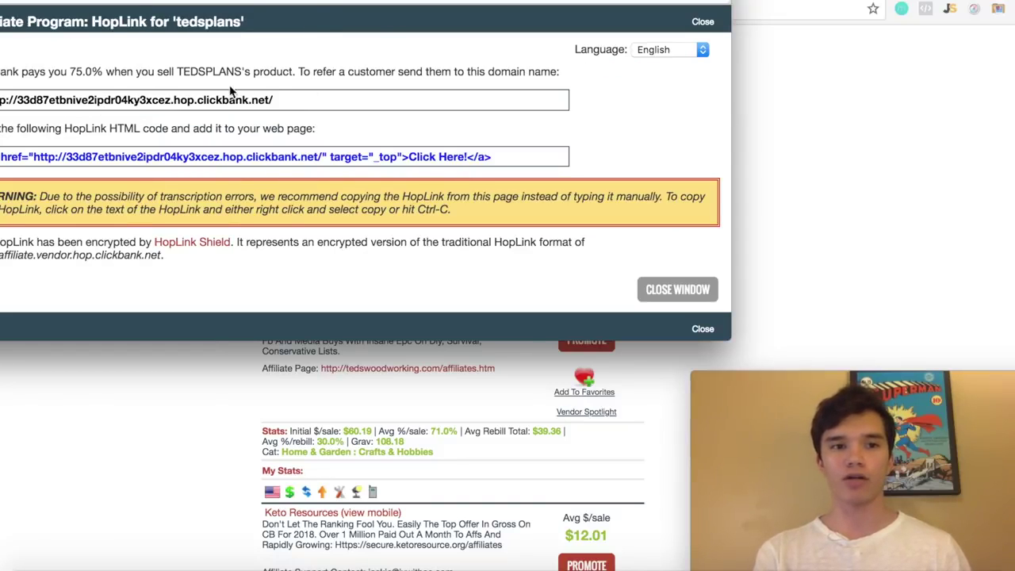
click(326, 94)
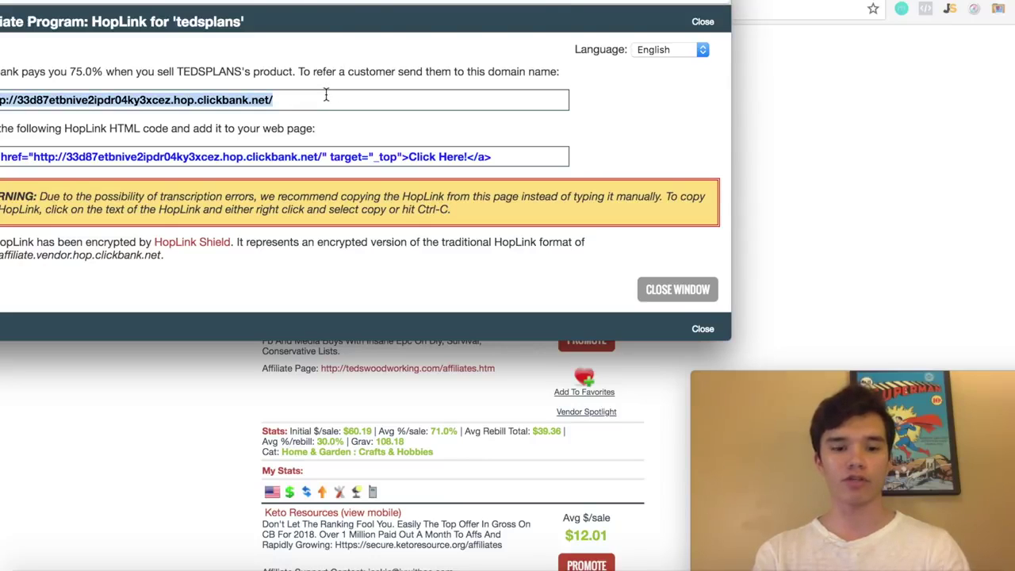
Step: Open bit.ly in a new tab and shorten the Tedswoodworking HopLink
key(ctrl+t)
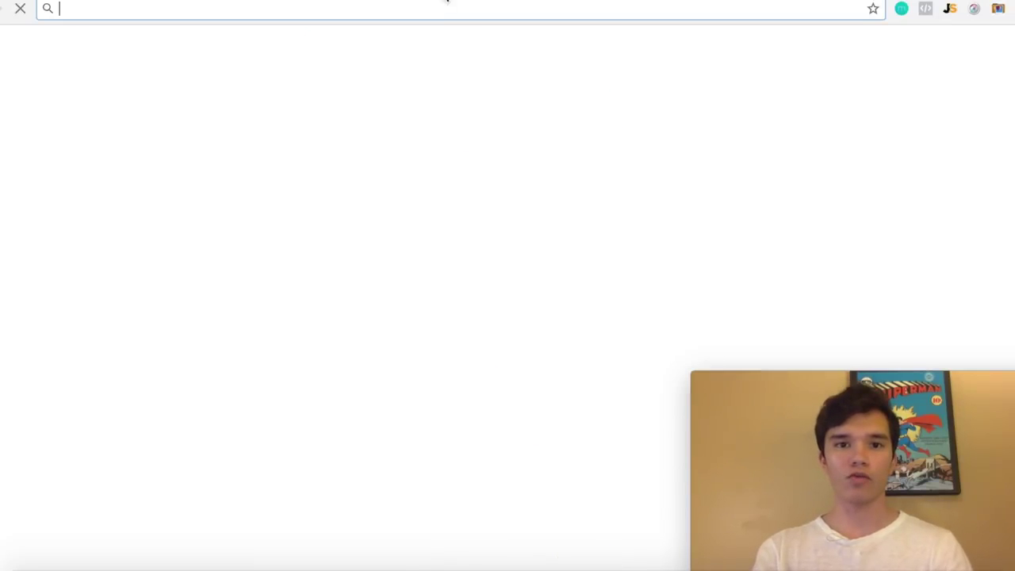
text(bit.l)
key(Return)
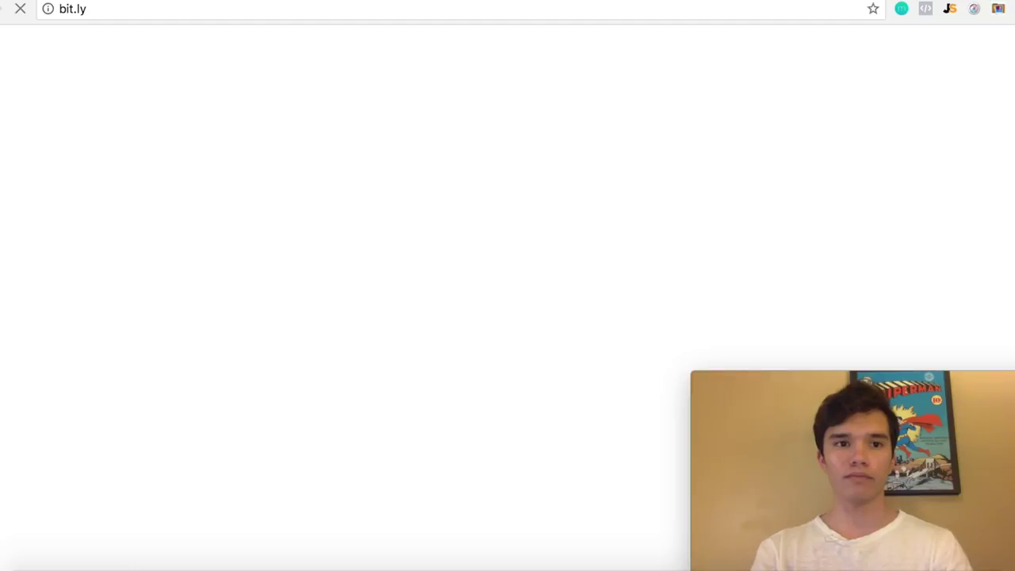
text(http://33d87etbnive2ipdr04ky3xcez.hop.clickbank.net/)
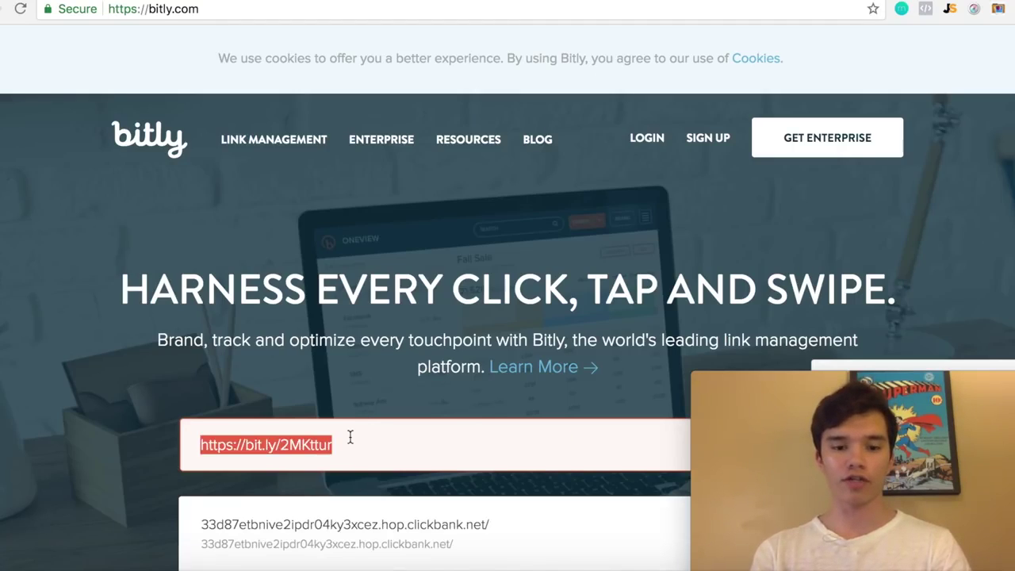
click(350, 437)
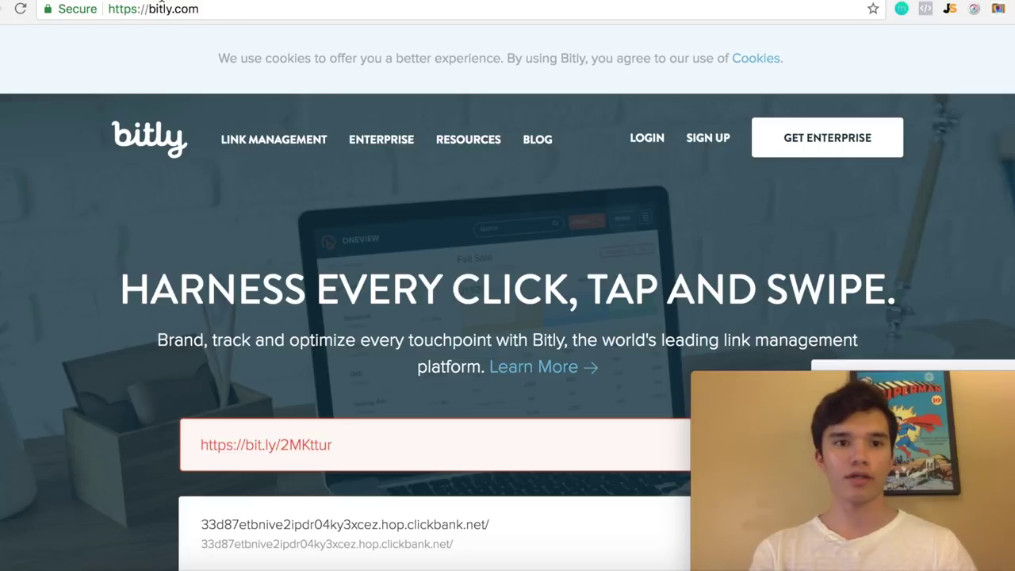
Step: Switch to Facebook and search for "woodworking"
key(ctrl+Tab)
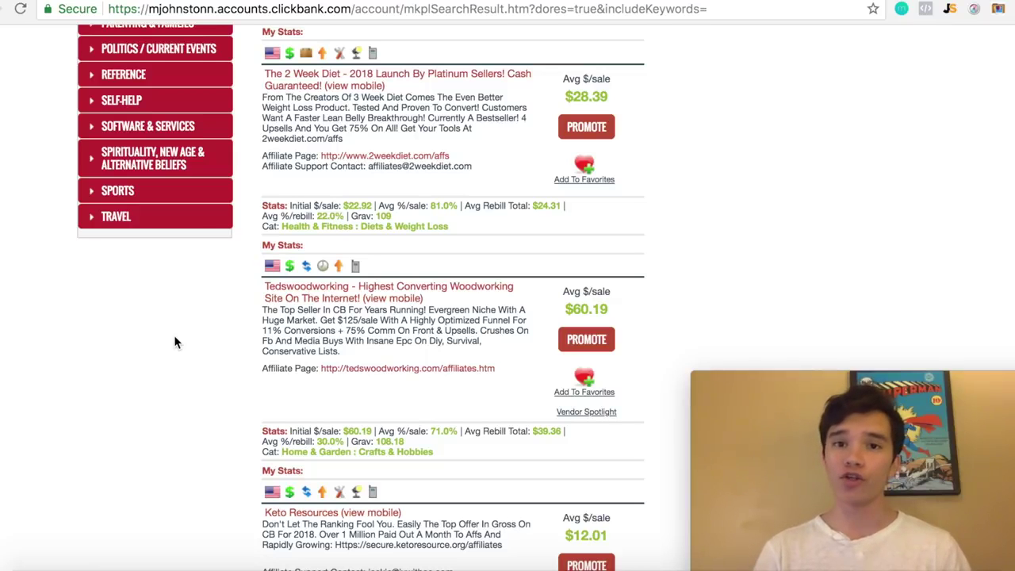
key(ctrl+Tab)
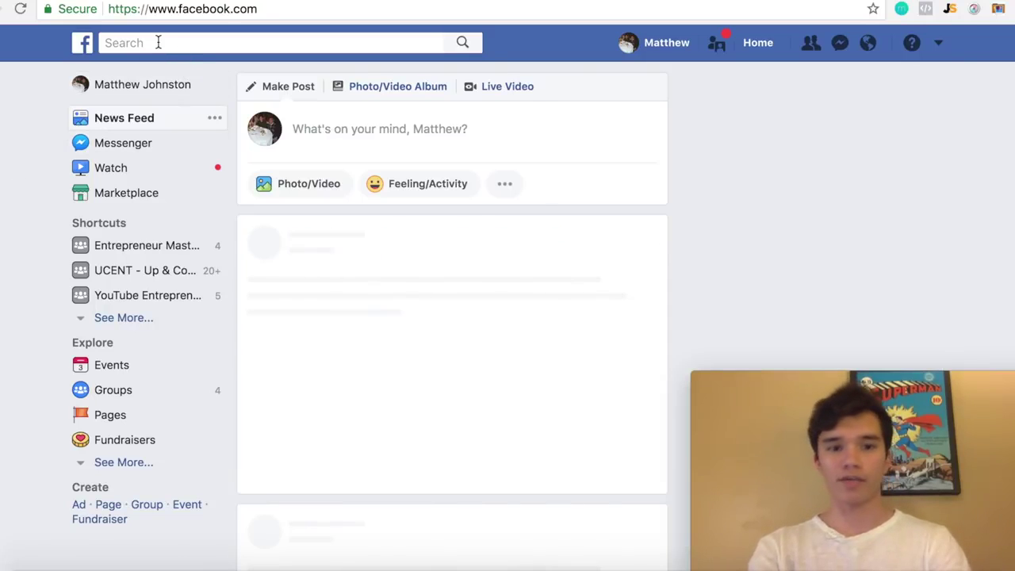
click(158, 42)
text(wo)
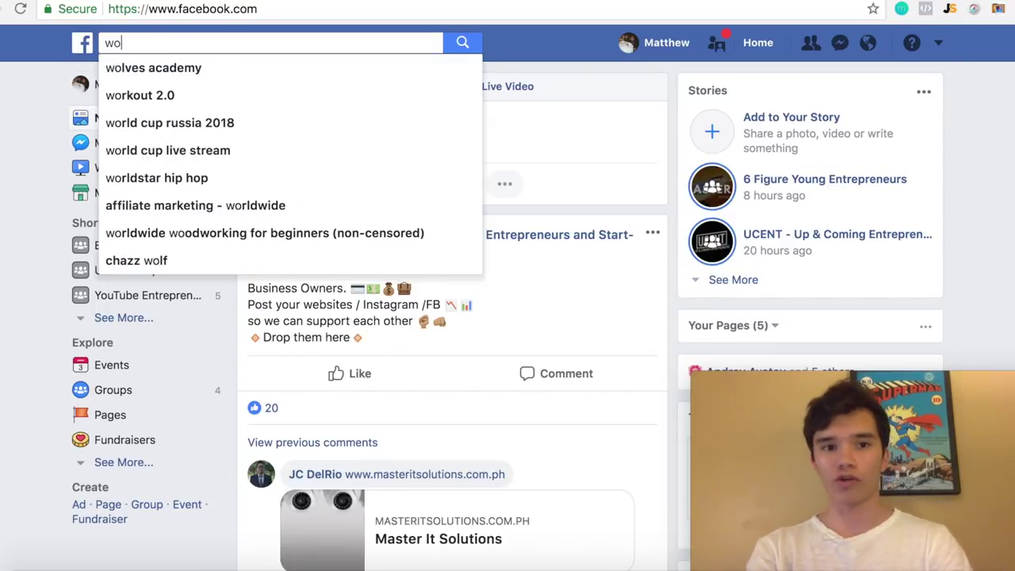
text(odworking)
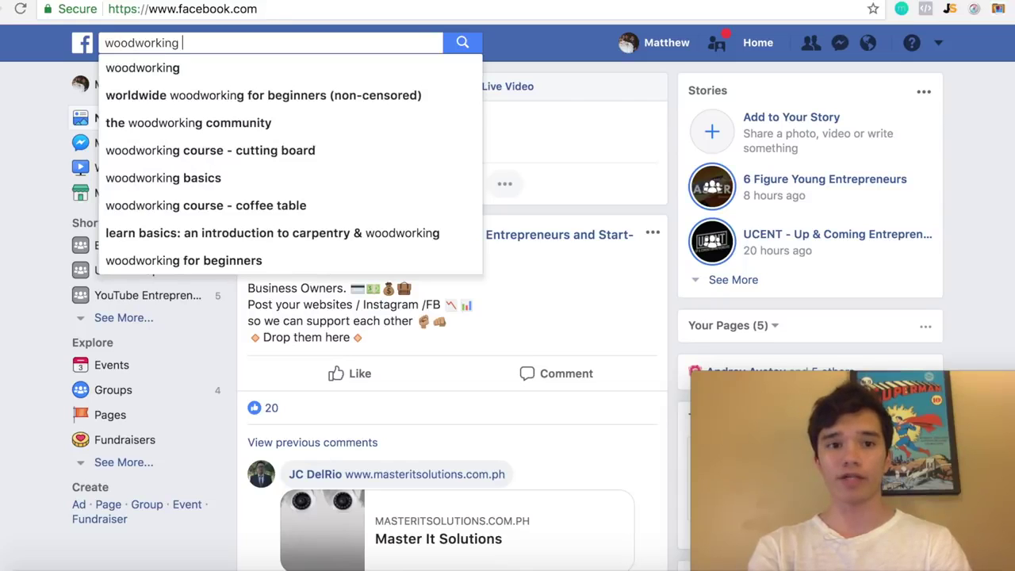
key(Return)
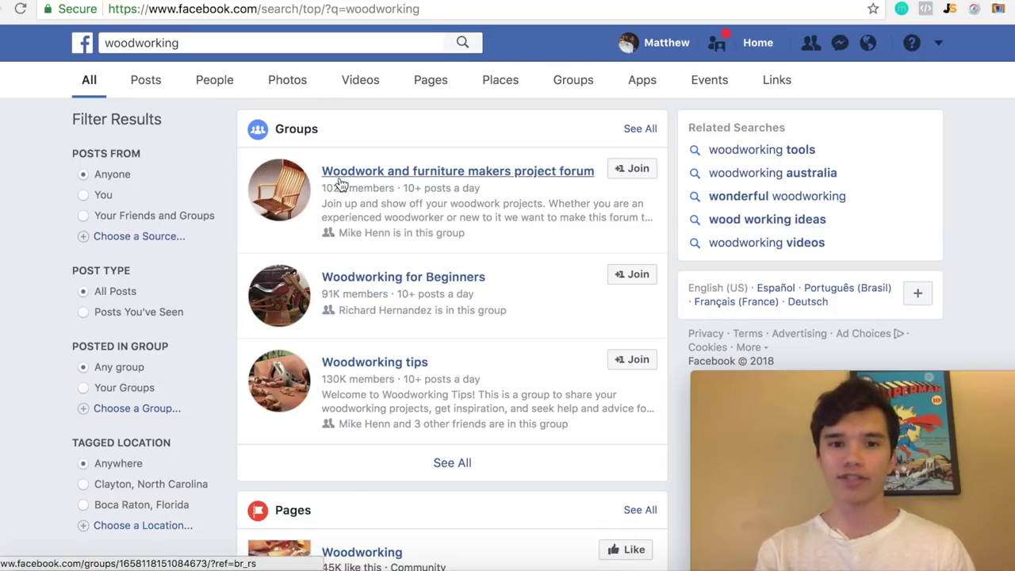
Step: Request to join the Woodwork and furniture makers project forum group, answering "yes" to both admin questions
mouse_move(339, 181)
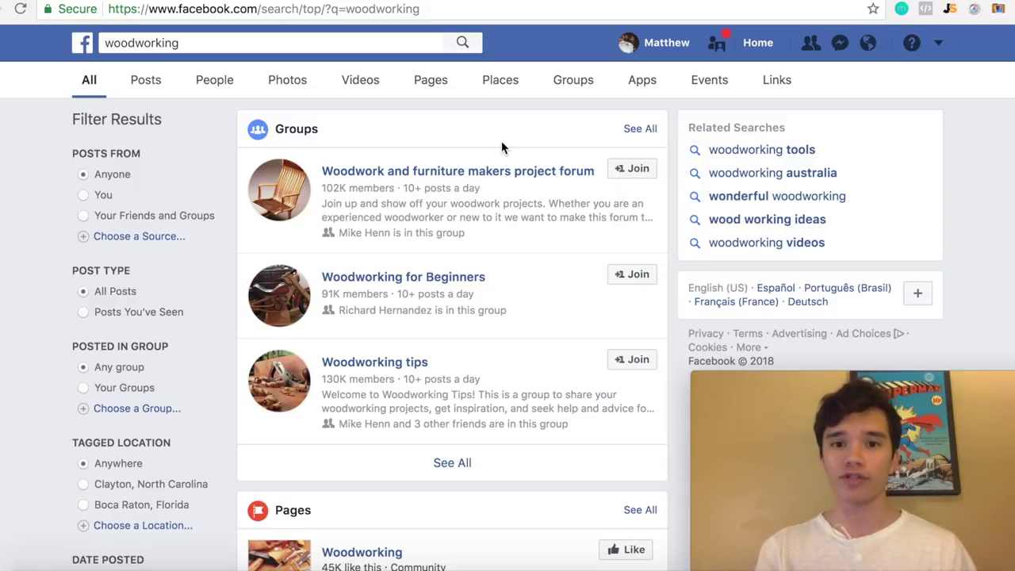
drag(549, 203, 640, 217)
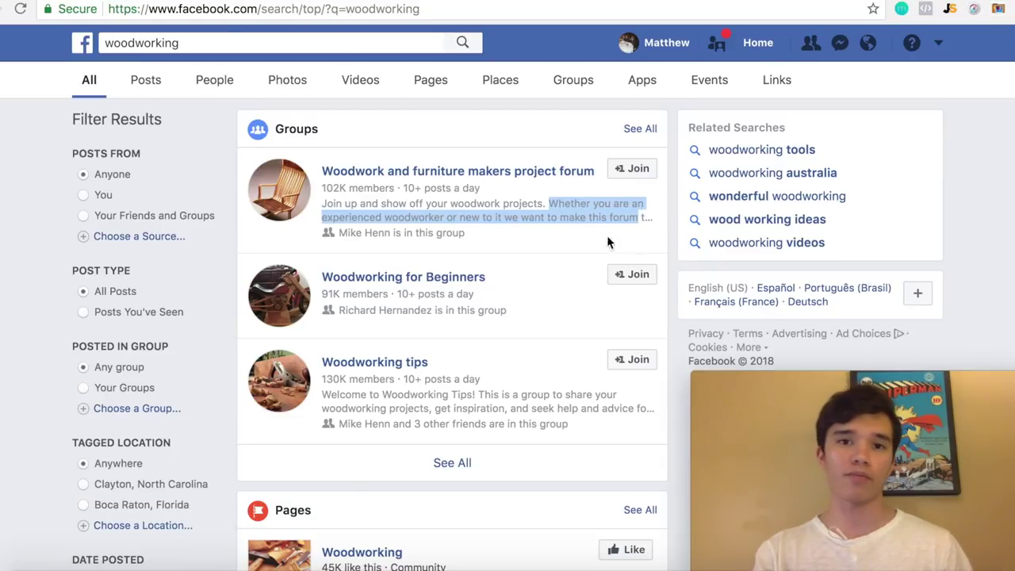
click(214, 2)
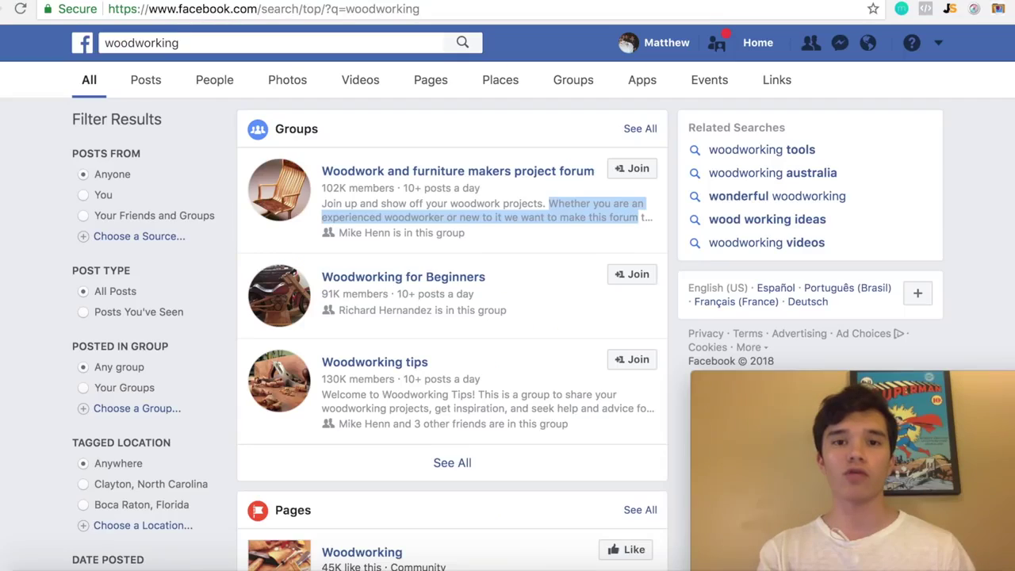
click(585, 277)
click(637, 172)
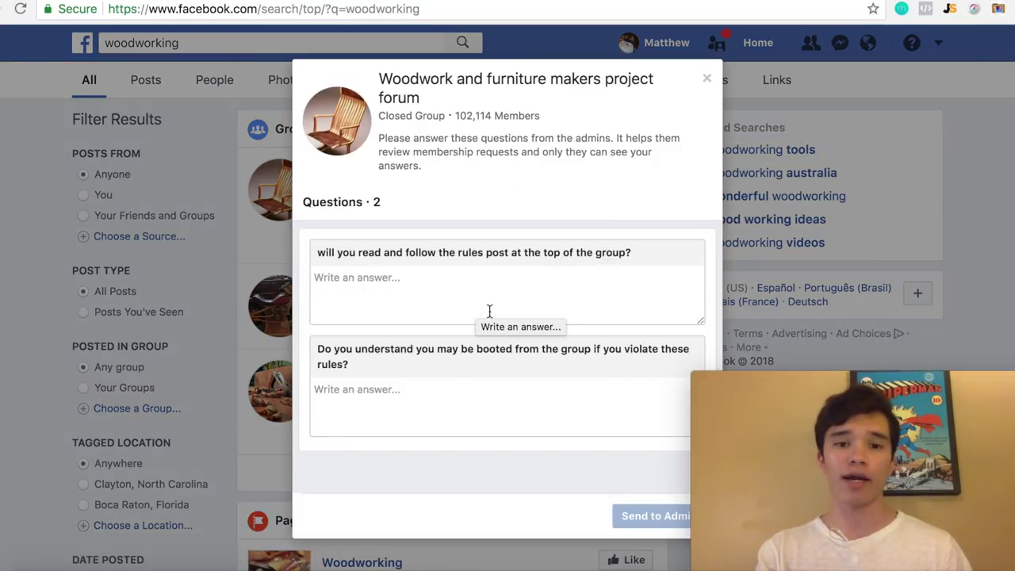
click(492, 295)
text(yes)
key(Tab)
text(yes)
click(630, 516)
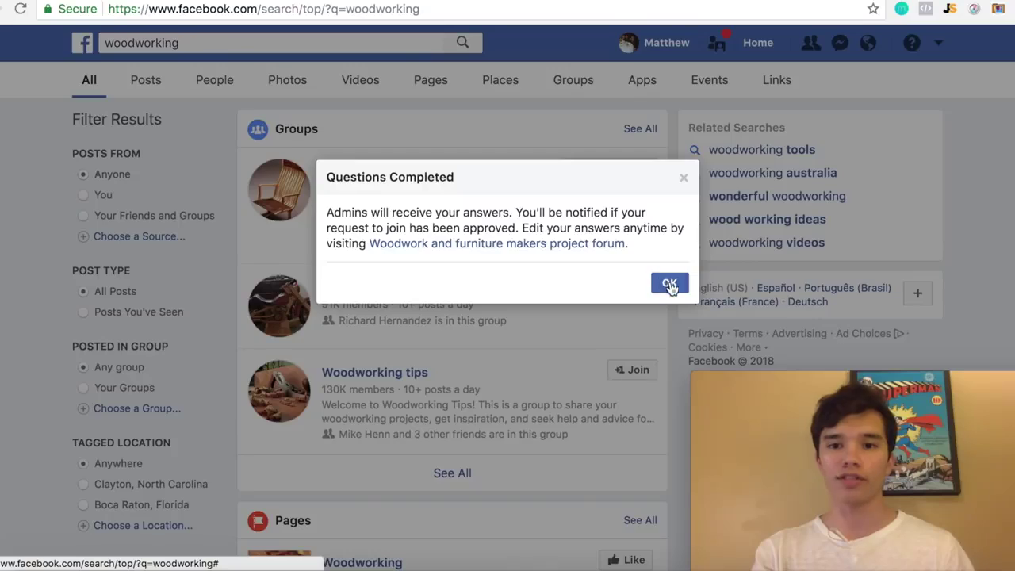
click(670, 281)
Step: Send join requests to the Woodworking for Beginners and Woodworking tips groups
click(634, 284)
click(634, 370)
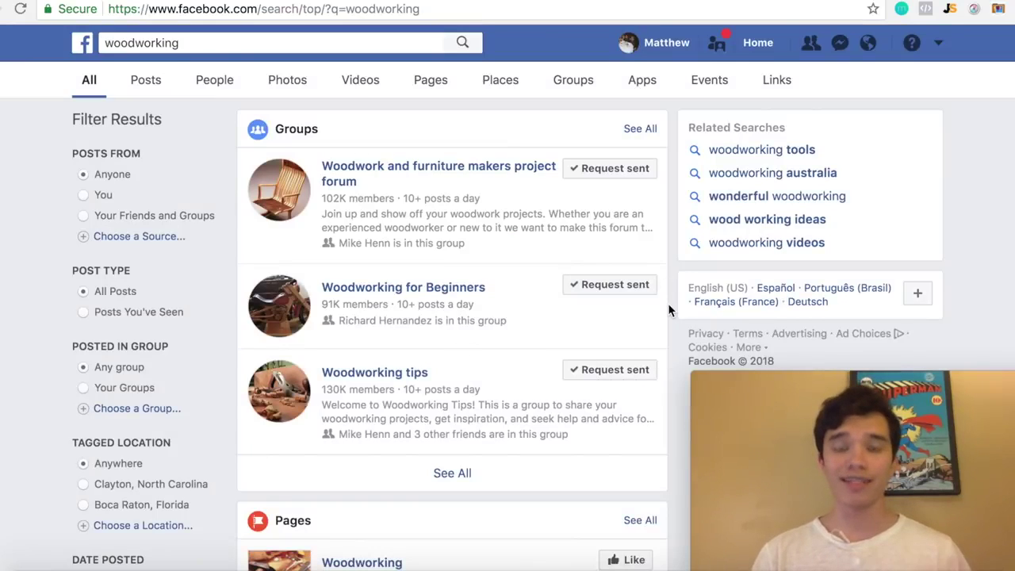
Step: Open the Woodworking community page from the Pages section of the search results
scroll(668, 303, down, 2)
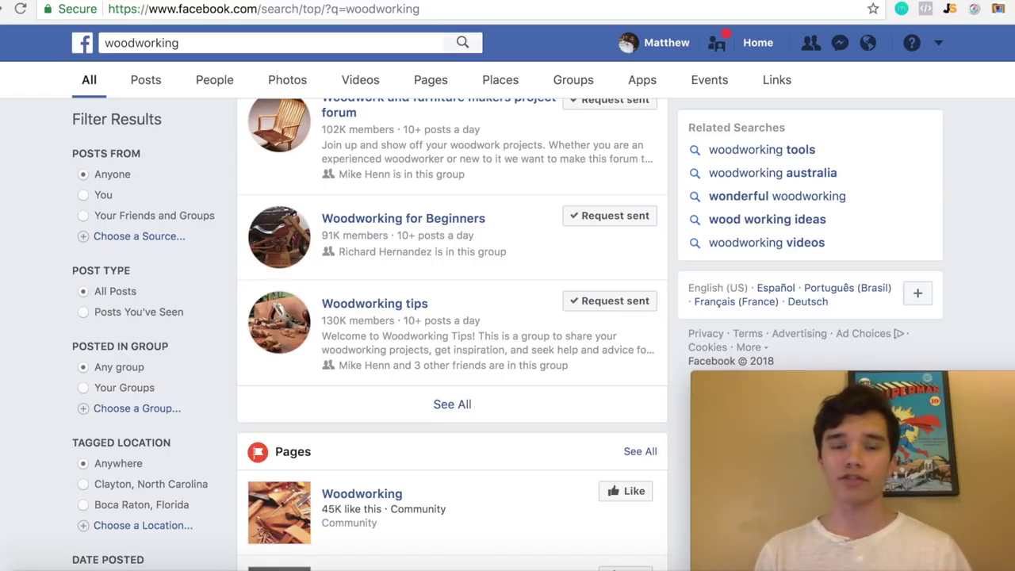
scroll(983, 138, down, 2)
scroll(983, 138, down, 4)
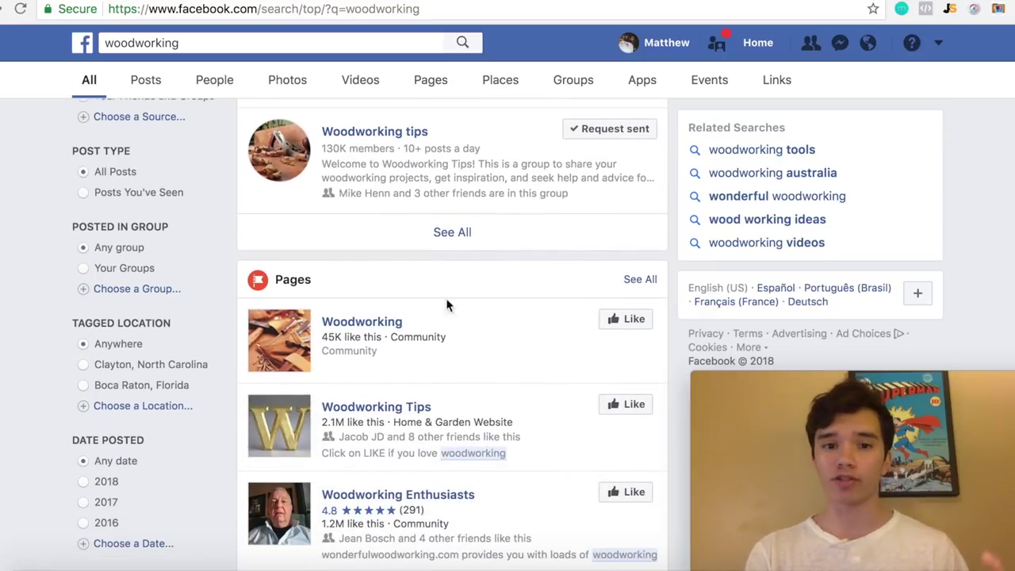
click(371, 325)
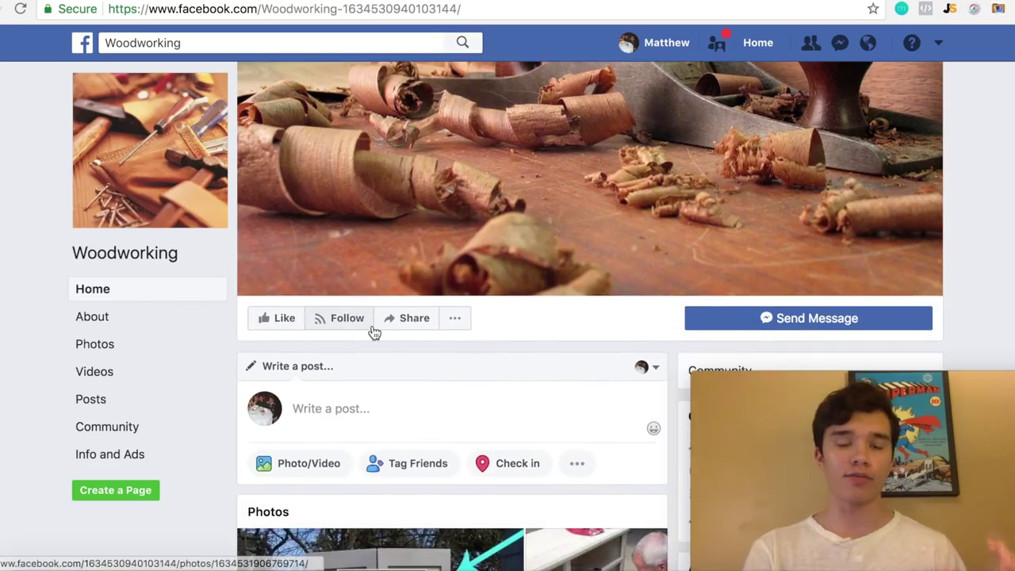
Step: Look through the Woodworking page's photos, videos, community details and recent posts
scroll(373, 332, down, 8)
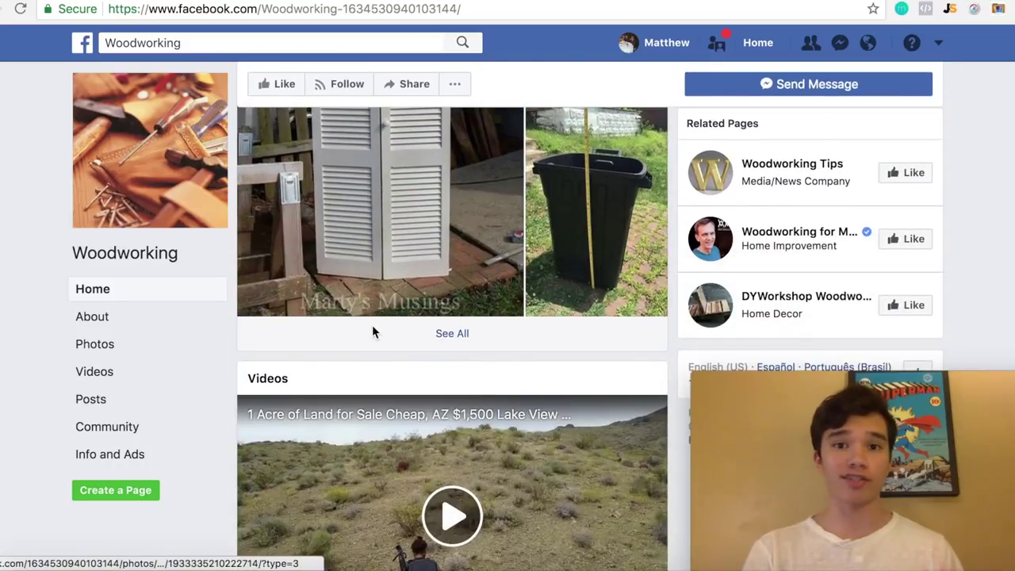
scroll(372, 333, up, 6)
scroll(373, 332, down, 3)
scroll(373, 332, down, 5)
scroll(373, 333, up, 5)
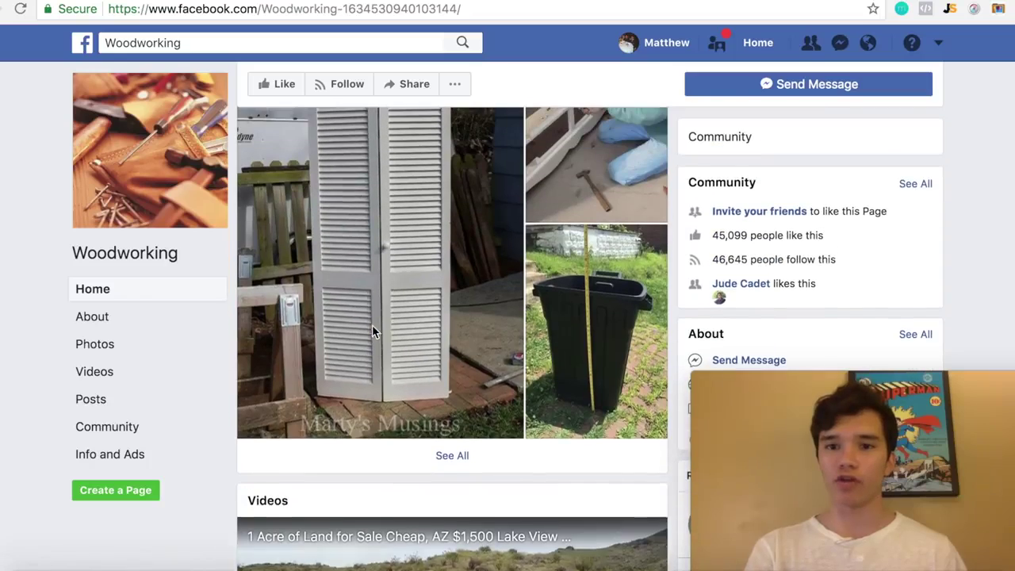
scroll(920, 298, down, 2)
scroll(921, 295, down, 8)
scroll(921, 295, up, 4)
scroll(921, 294, down, 1)
scroll(920, 295, up, 1)
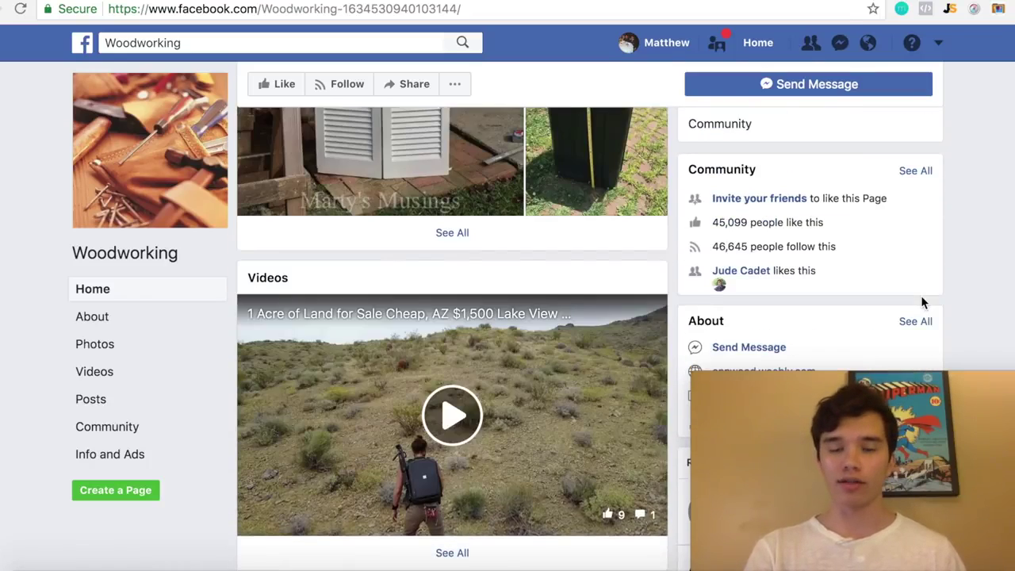
scroll(920, 295, down, 12)
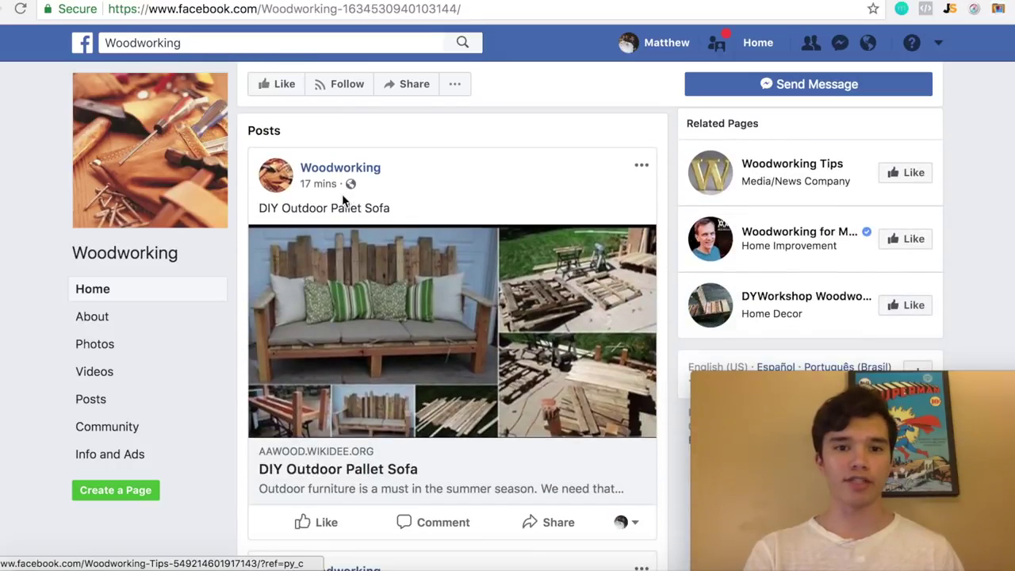
scroll(358, 188, down, 6)
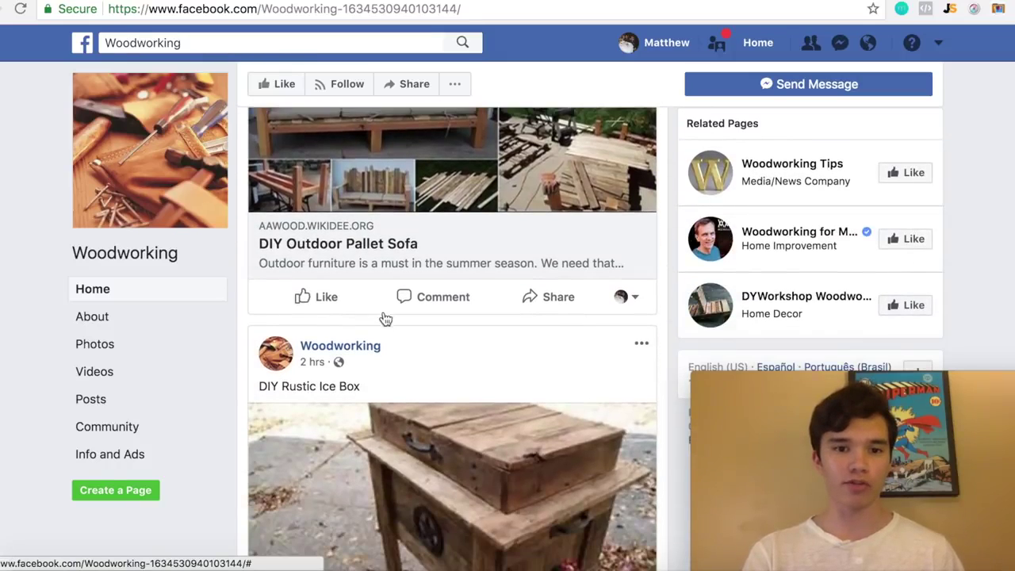
Step: Review the DIY Rustic Ice Box and DIY Outdoor Pallet Sofa posts on the Woodworking page
scroll(515, 335, down, 6)
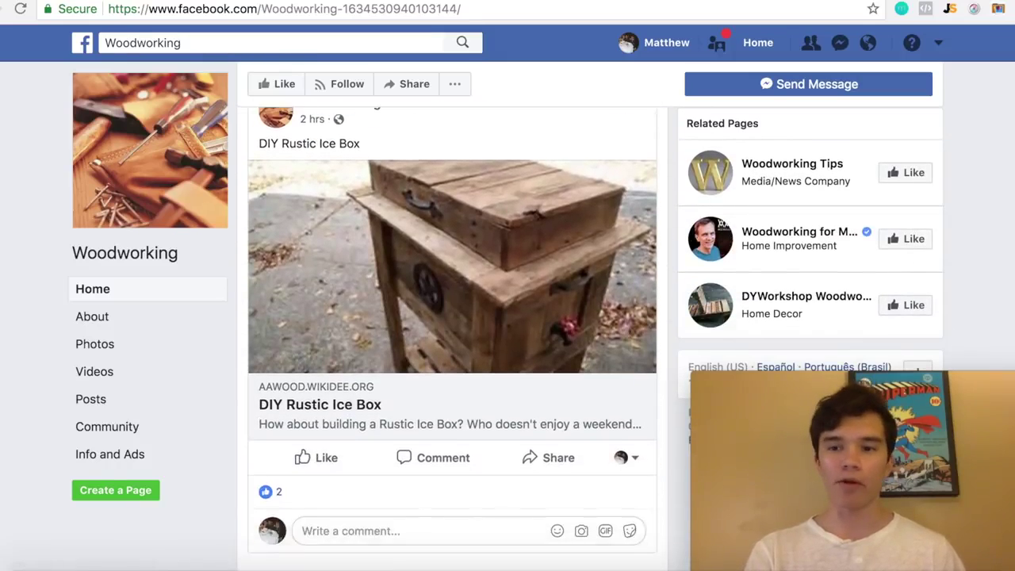
scroll(452, 333, up, 14)
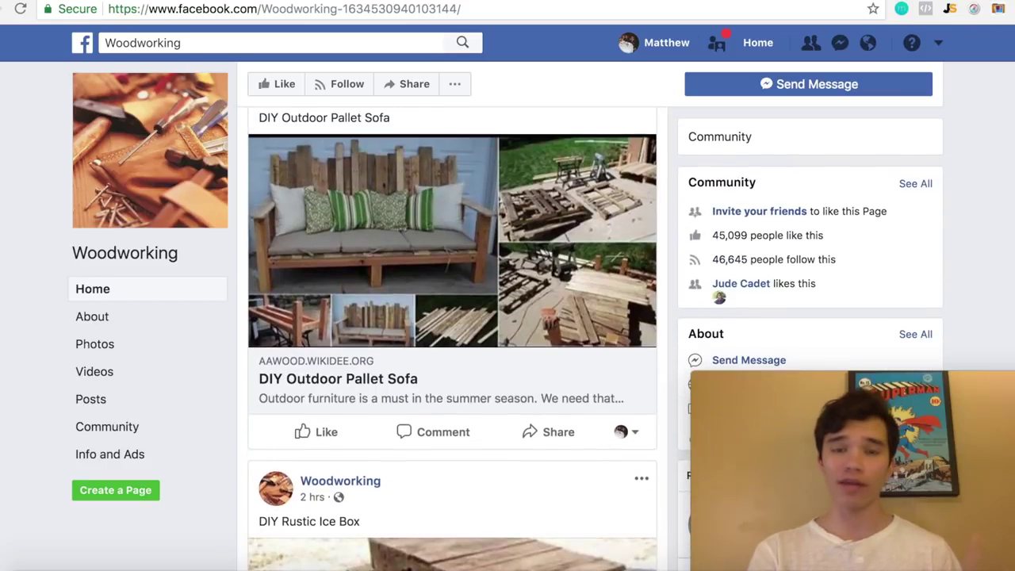
scroll(452, 333, up, 20)
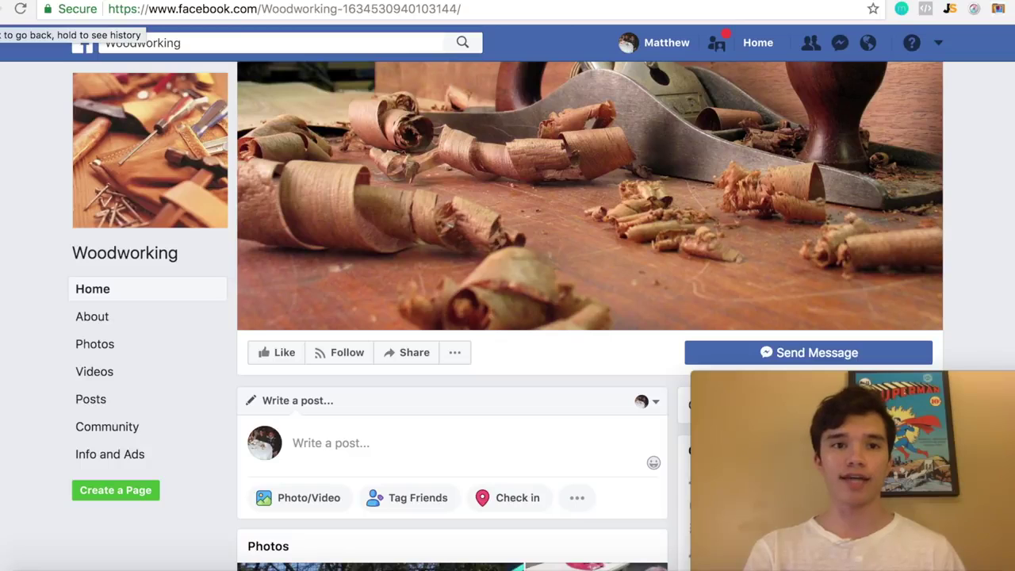
Step: Search for google docs in a new browser tab, go to Google Docs and create a blank document
click(658, 1)
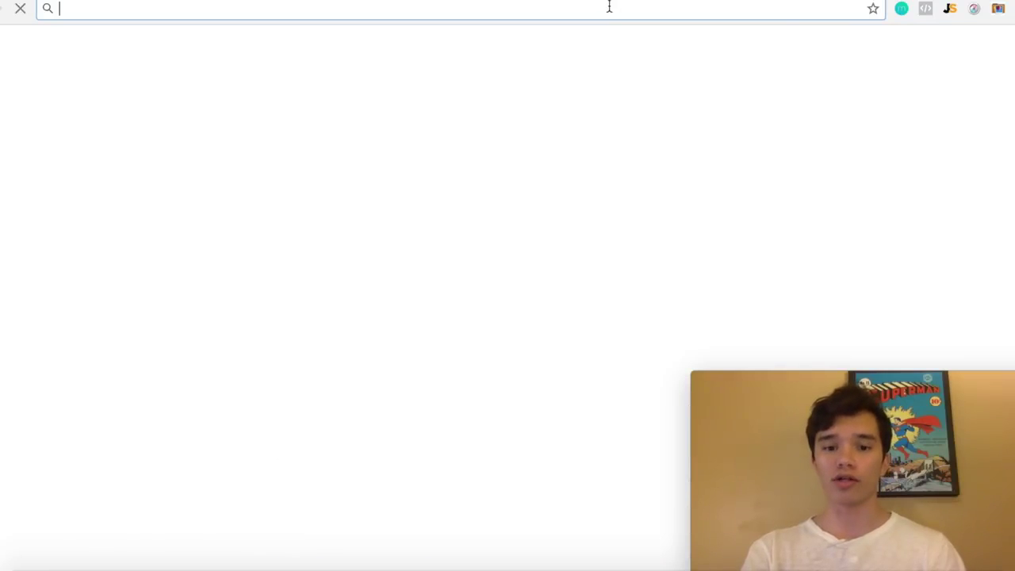
text(google docs)
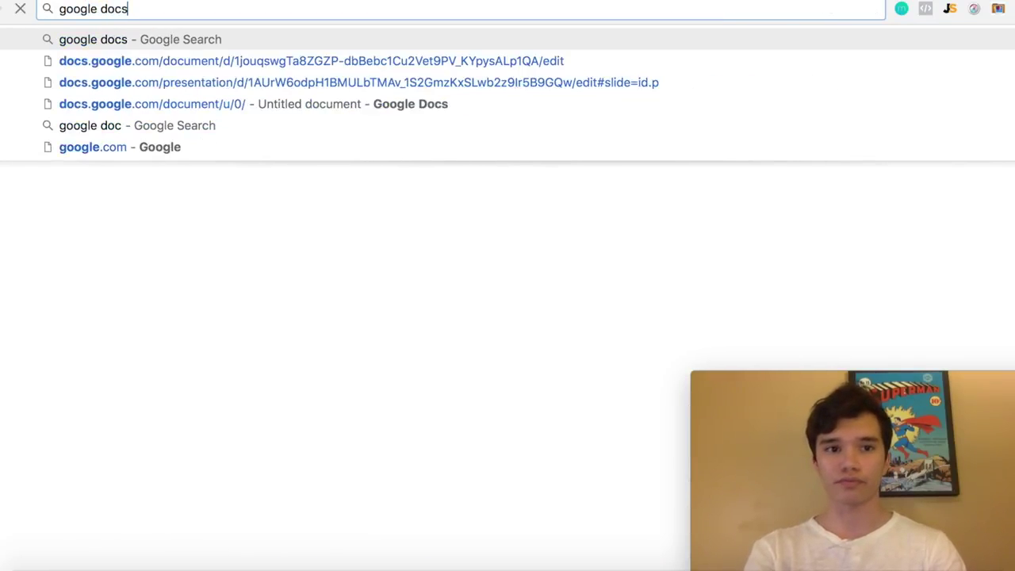
key(Return)
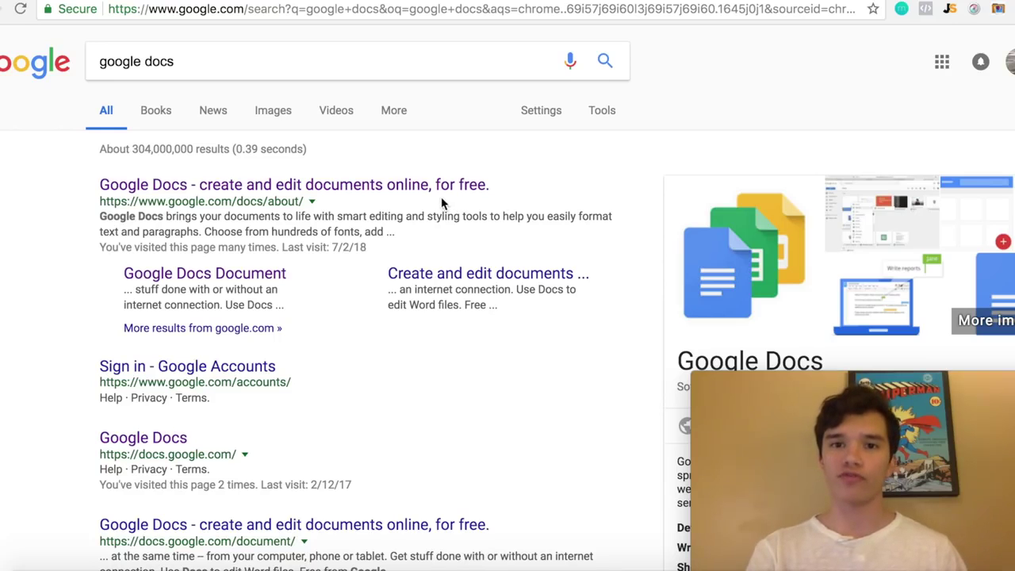
click(436, 190)
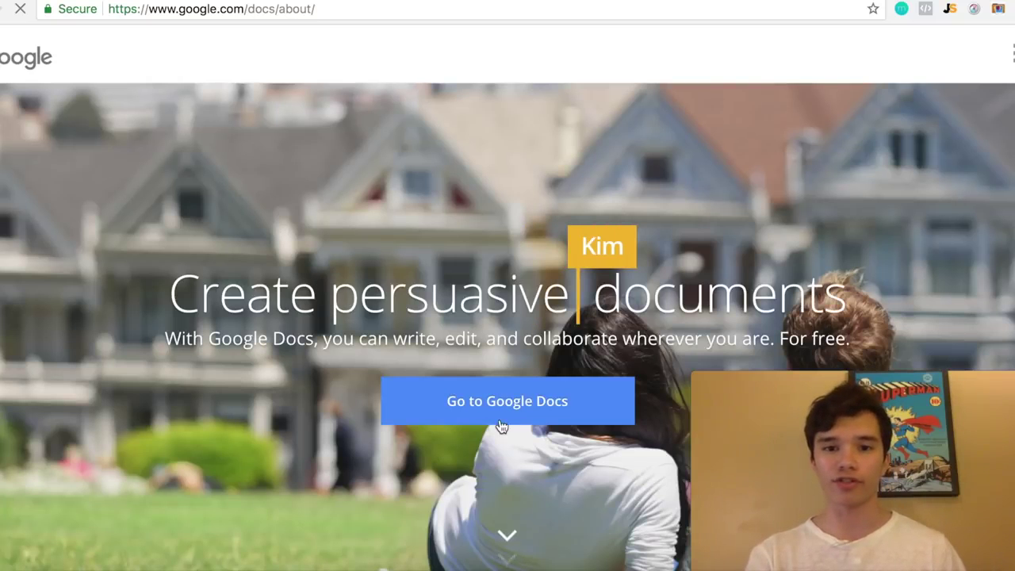
click(499, 419)
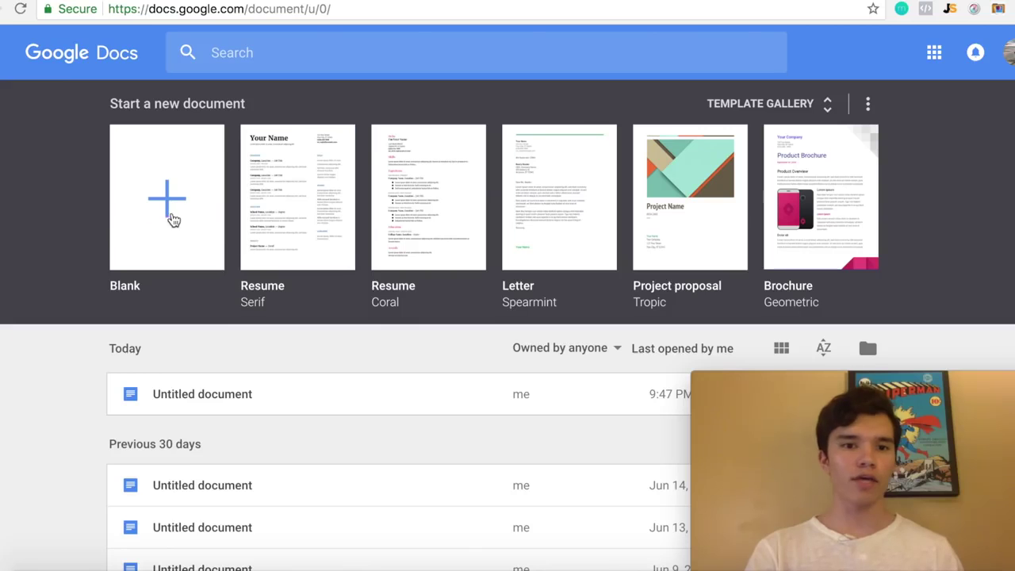
click(172, 219)
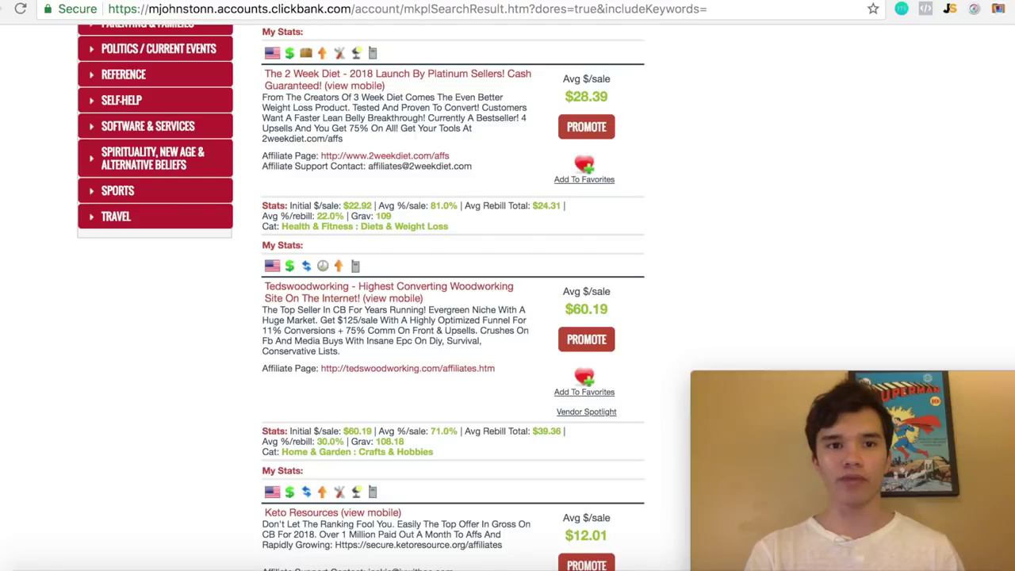
Step: Open the Tedswoodworking sales page from the ClickBank marketplace results and capture a screenshot of its headline and video area
scroll(319, 238, down, 3)
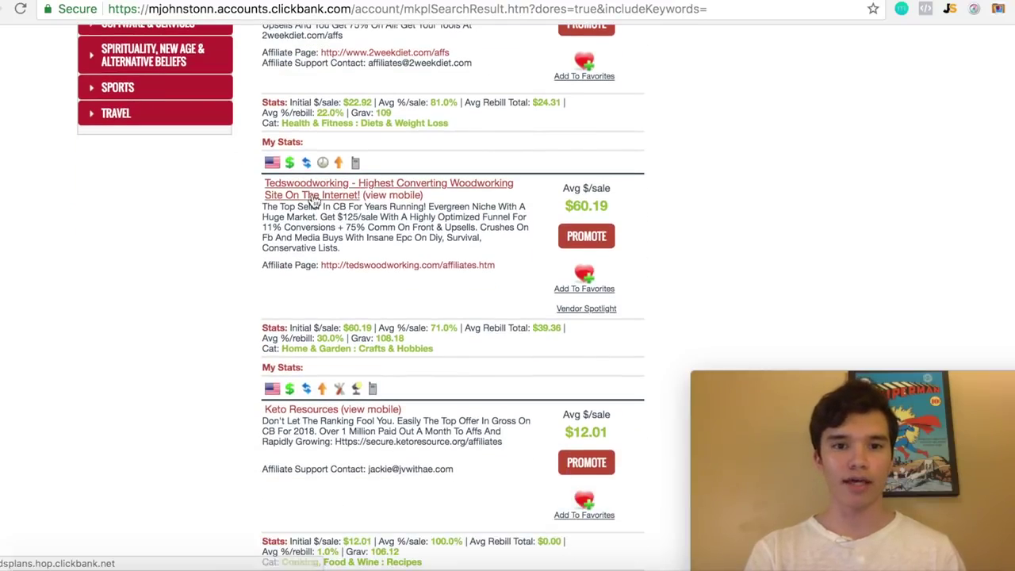
click(319, 193)
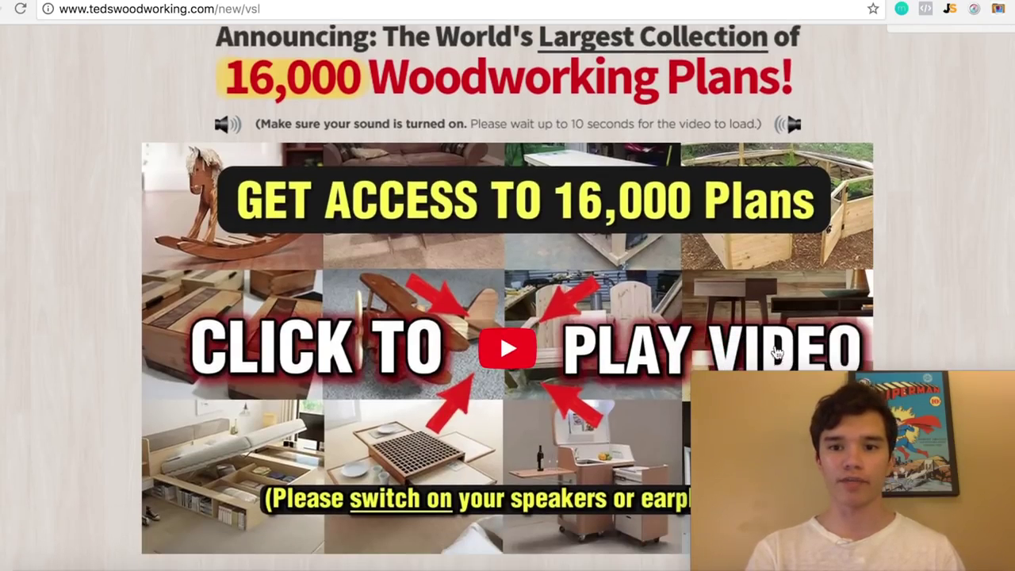
mouse_move(820, 384)
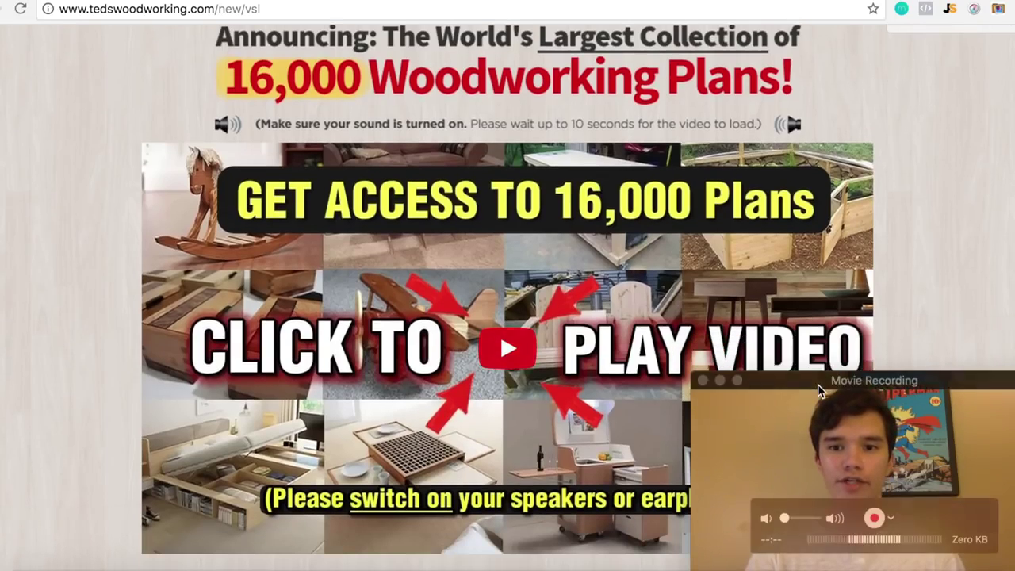
drag(821, 385, 1014, 2)
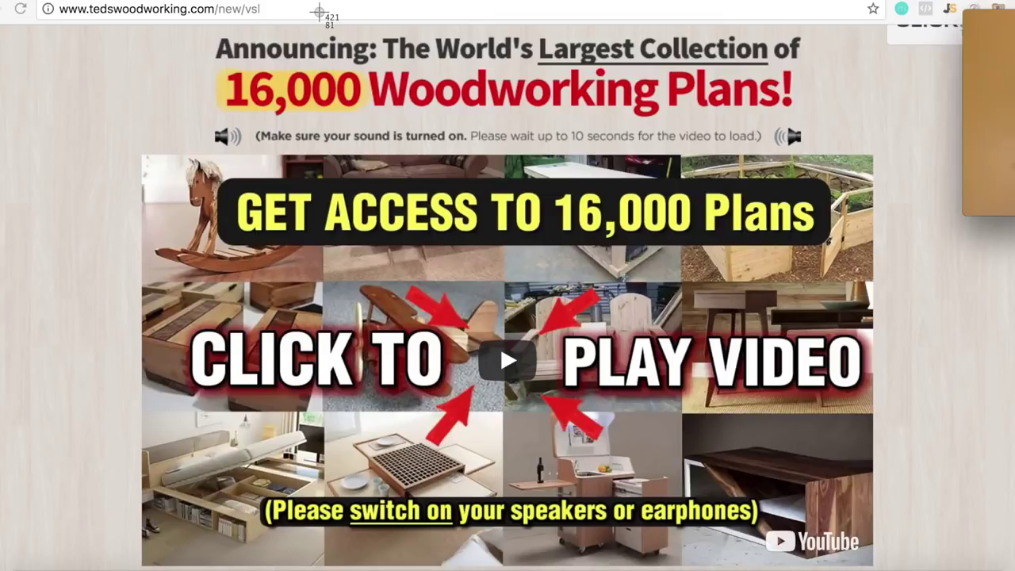
key(super+shift+4)
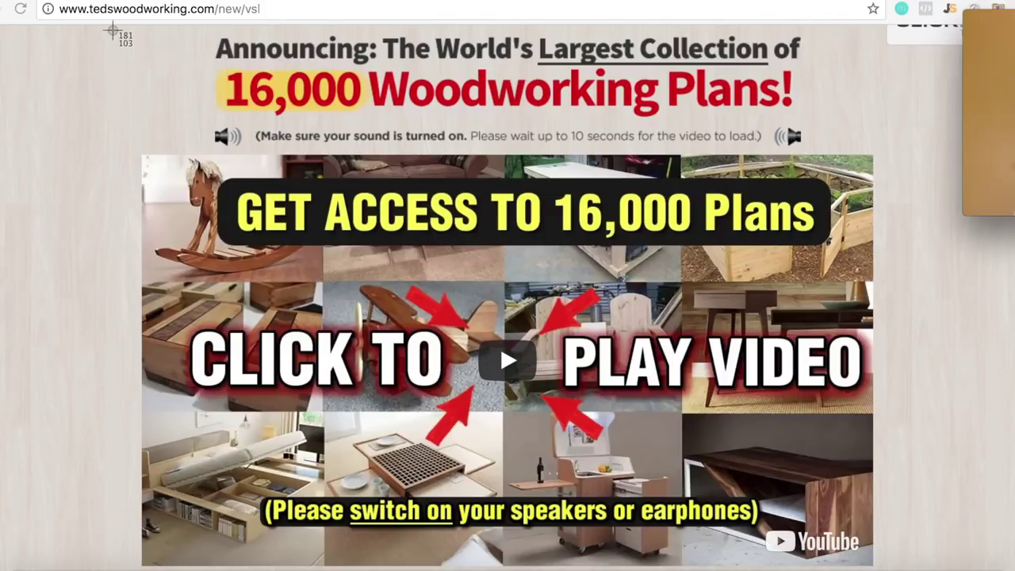
drag(113, 29, 904, 567)
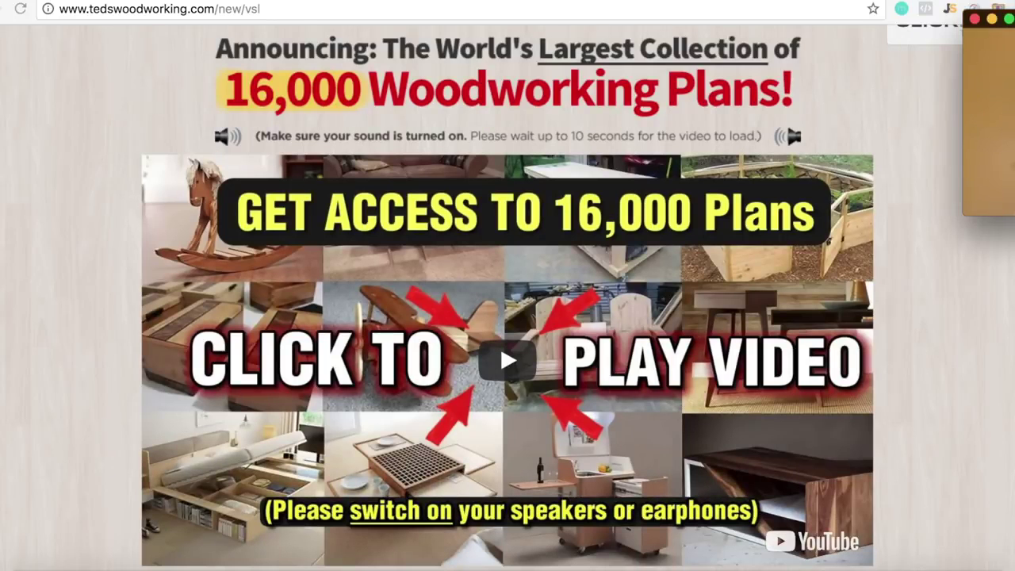
drag(940, 124, 799, 383)
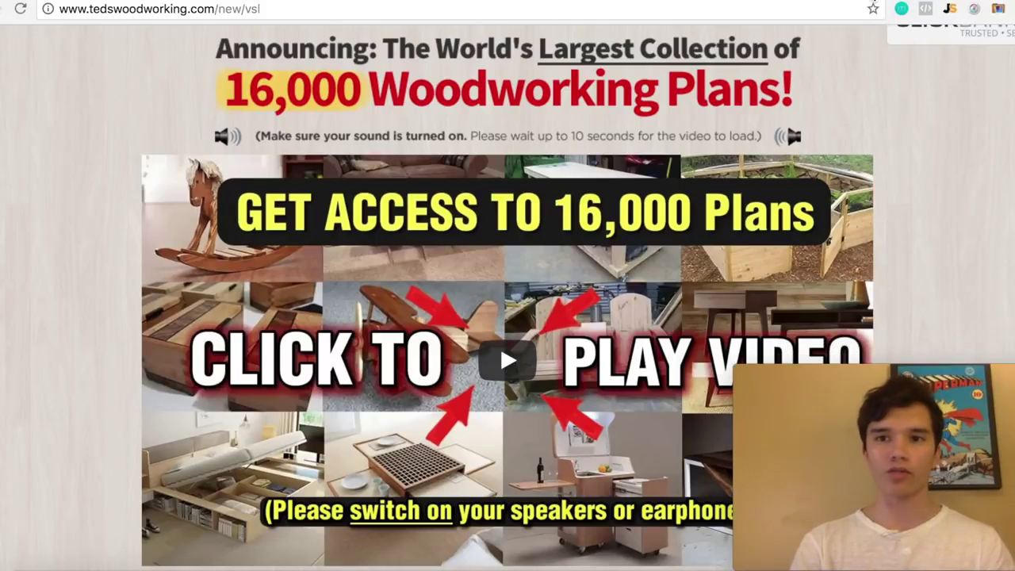
Step: Insert the image "Screen Shot 2018-07-02 at 10.19.55 PM" from the computer into the blank Google Docs document
click(674, 1)
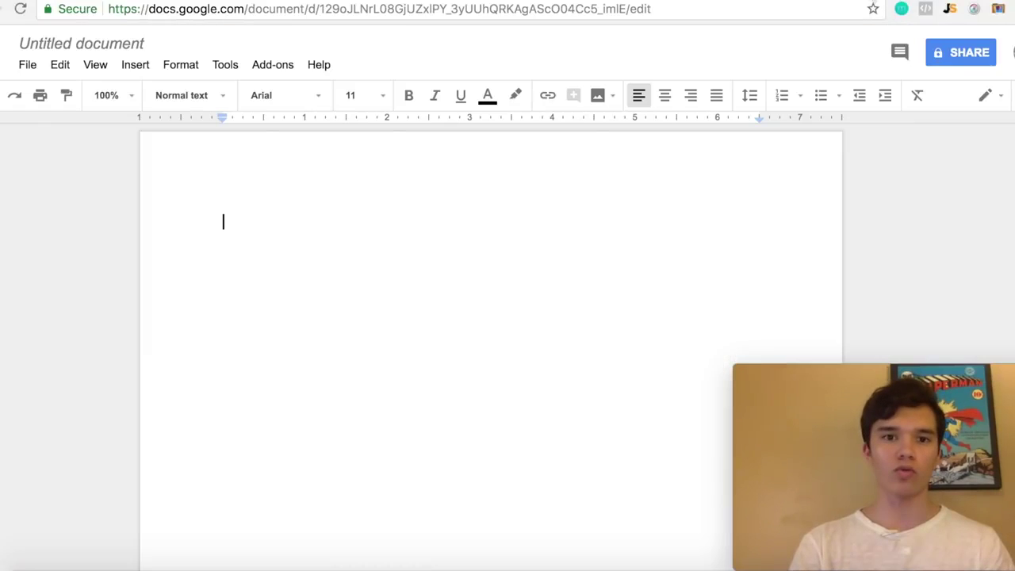
right_click(287, 211)
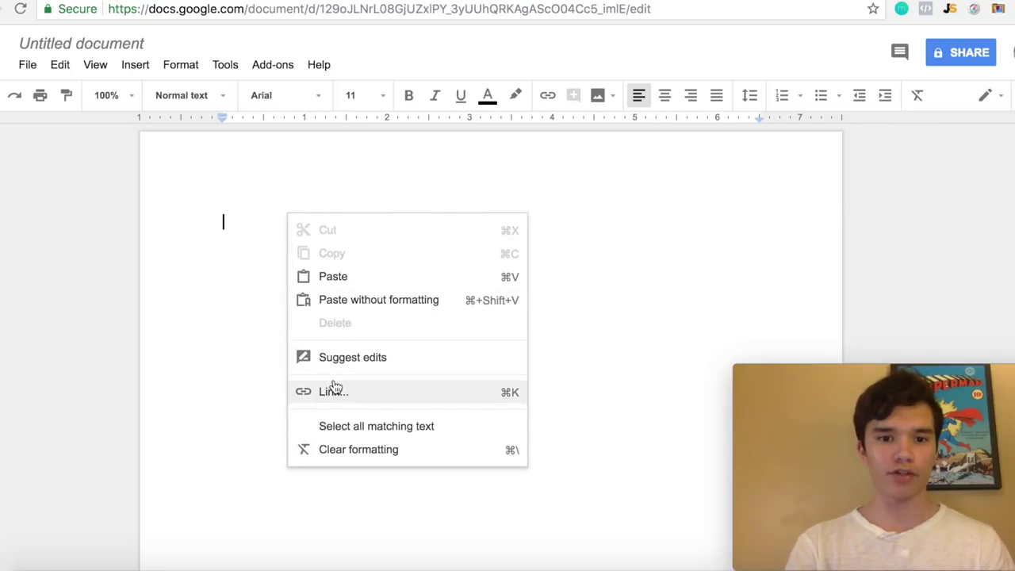
double_click(234, 211)
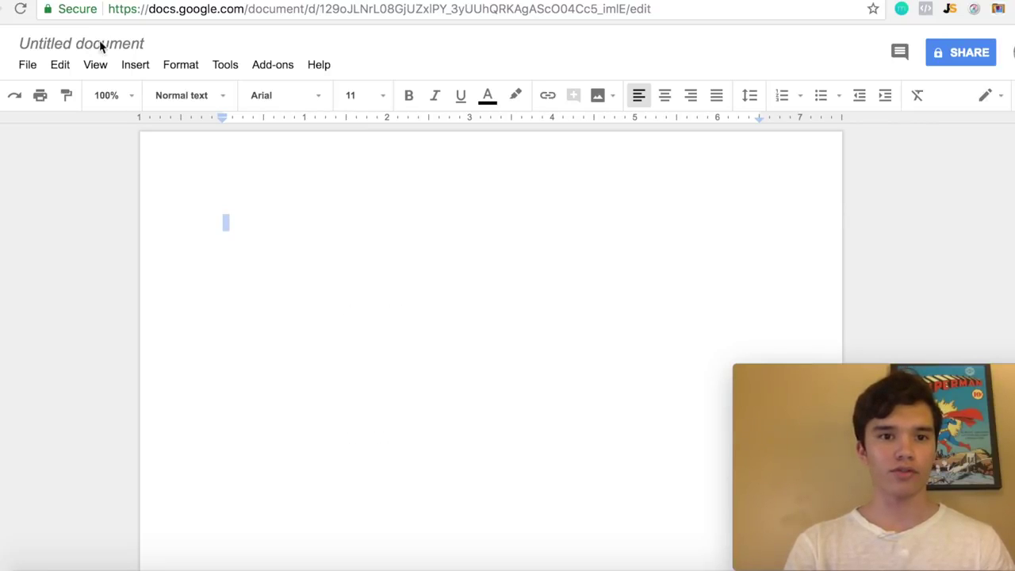
click(135, 65)
mouse_move(164, 101)
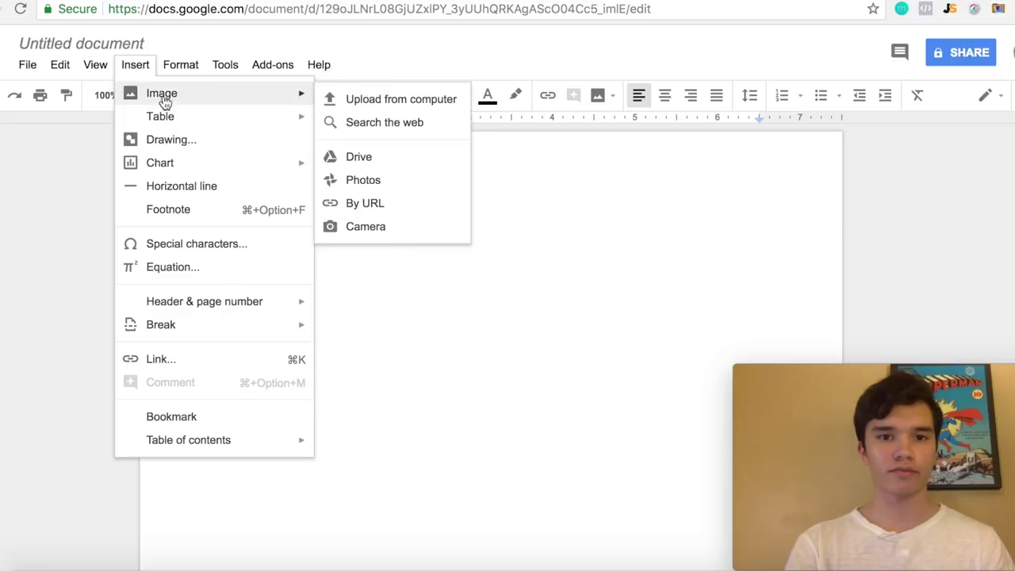
click(379, 100)
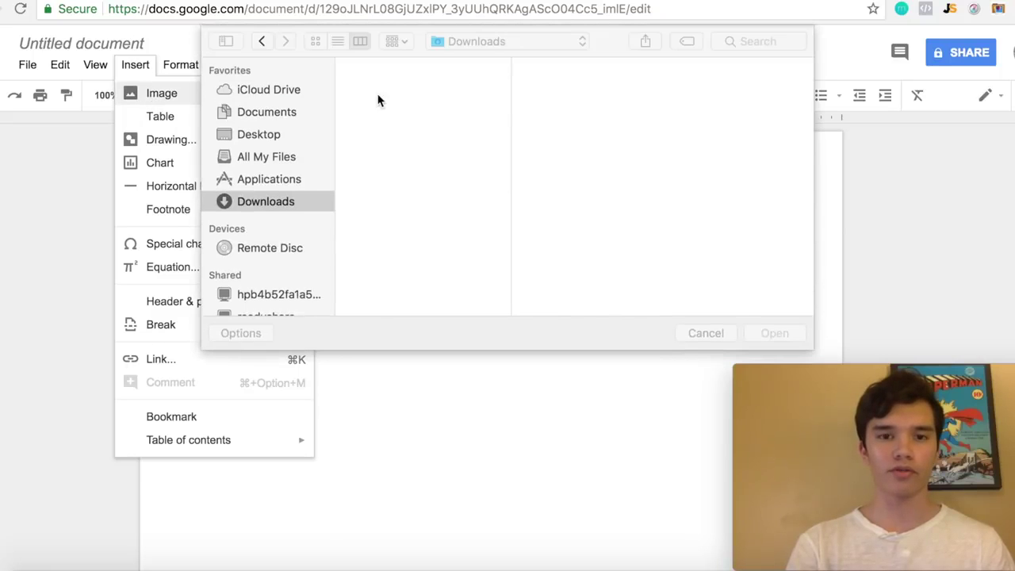
click(269, 158)
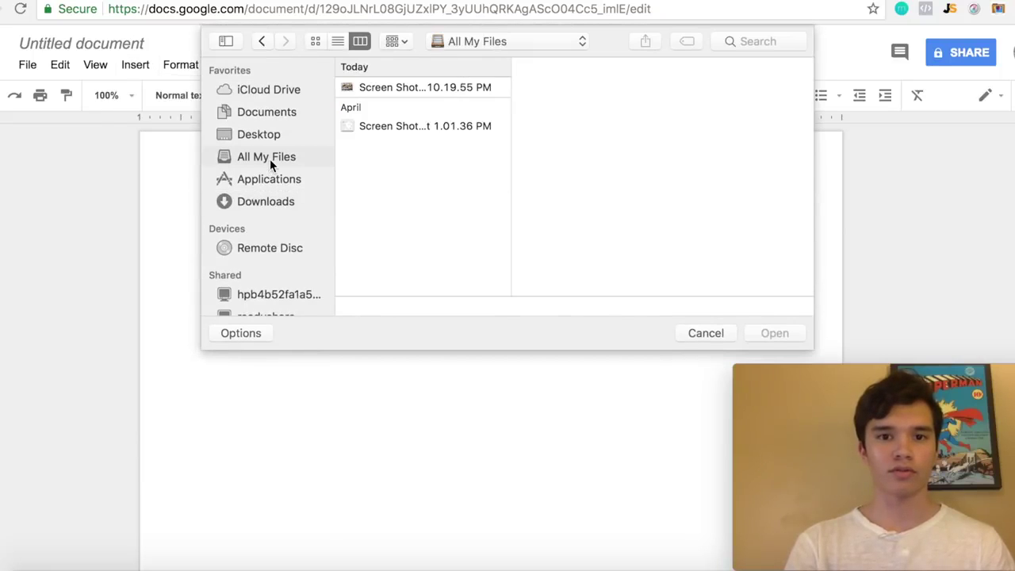
click(393, 88)
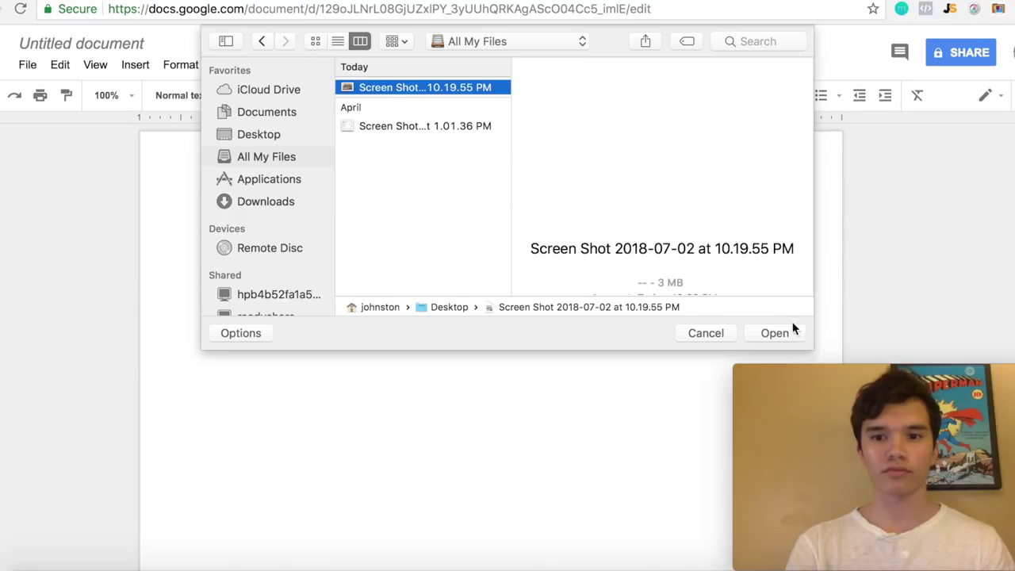
click(786, 328)
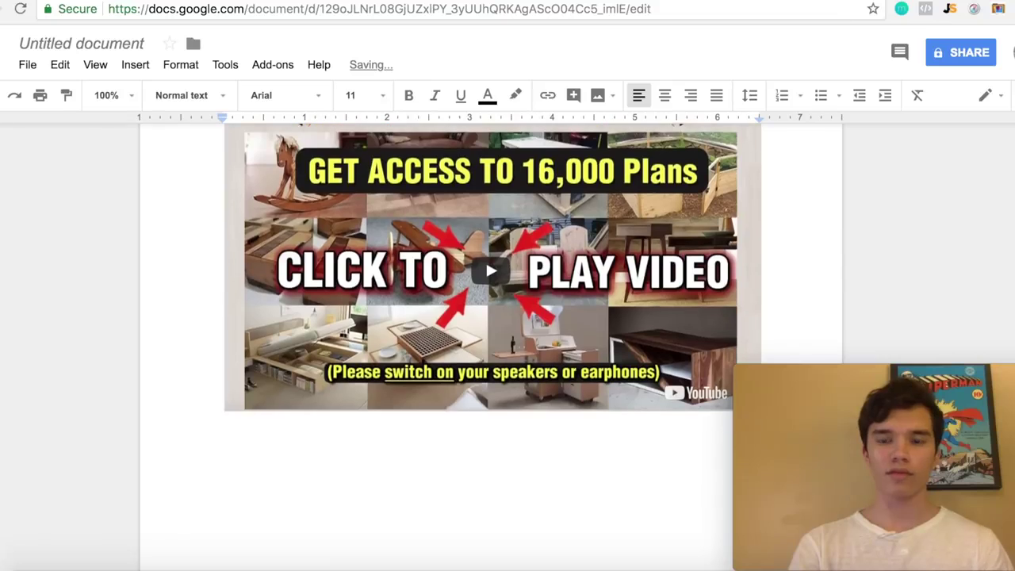
scroll(492, 349, up, 5)
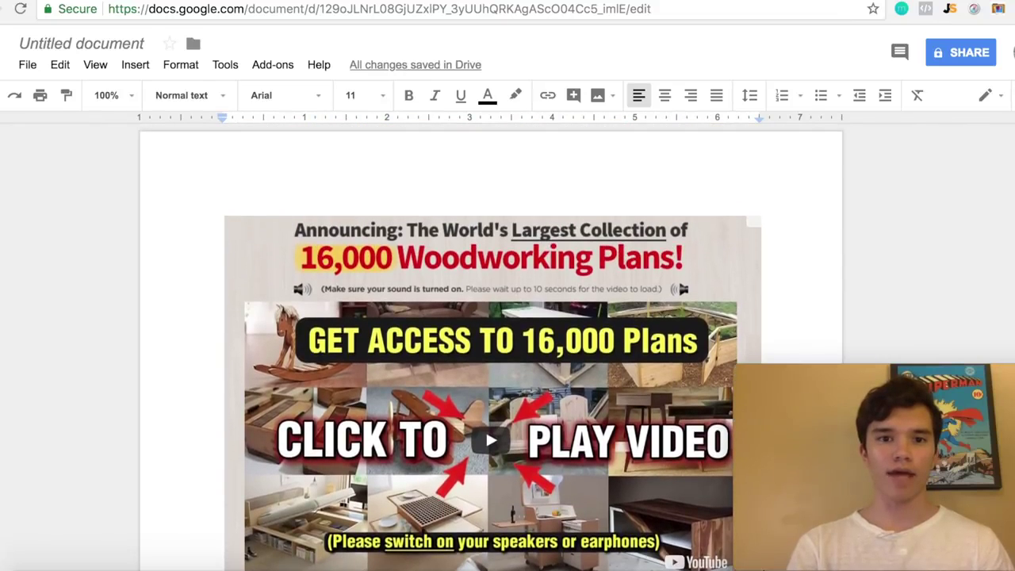
scroll(223, 177, down, 1)
click(216, 154)
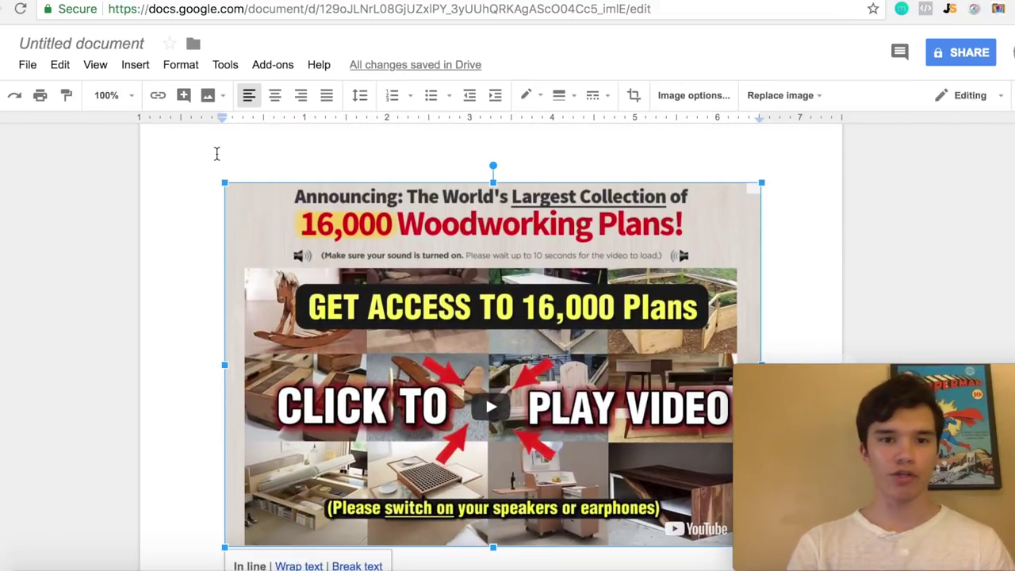
click(792, 281)
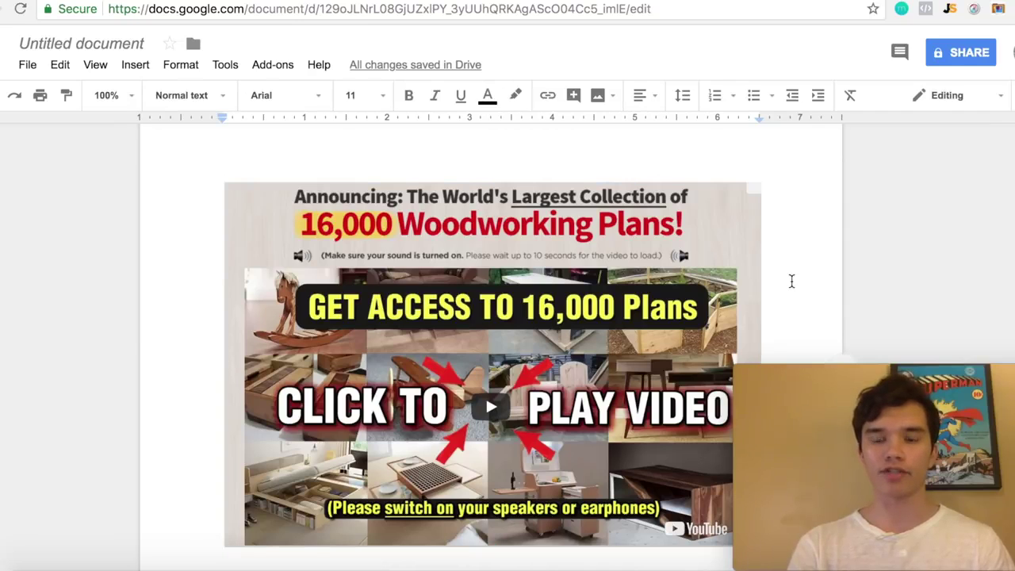
click(355, 279)
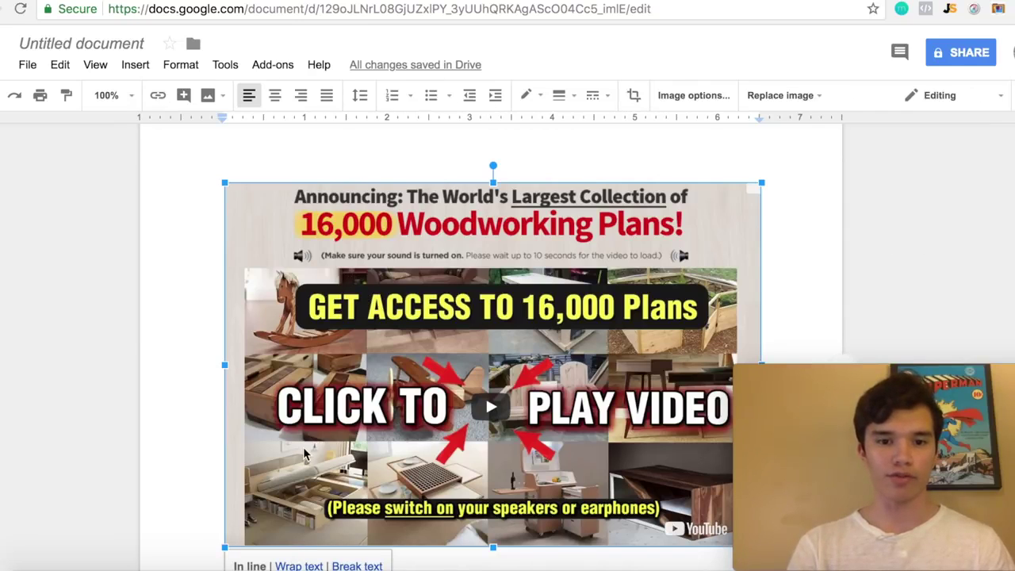
right_click(303, 447)
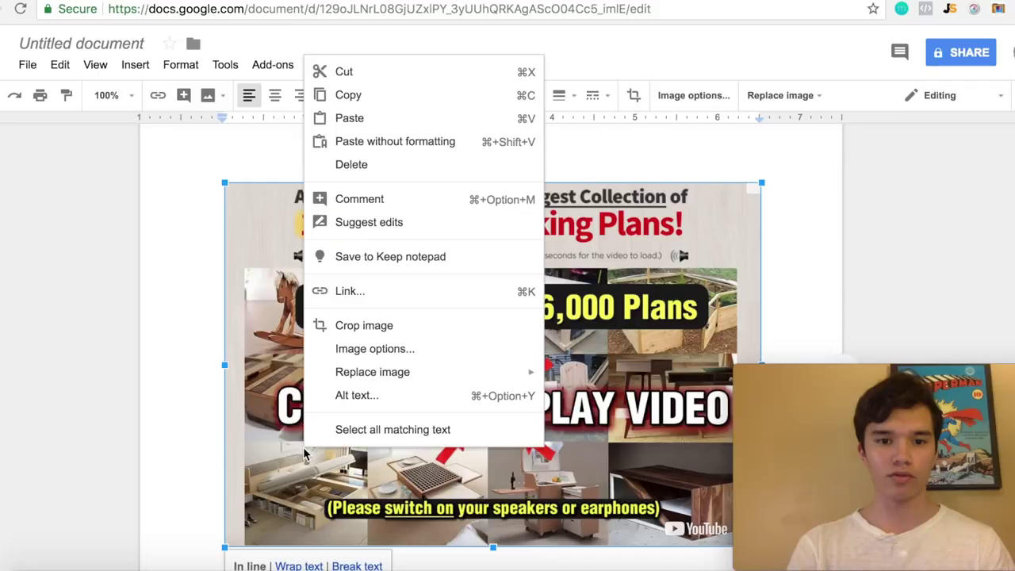
click(363, 291)
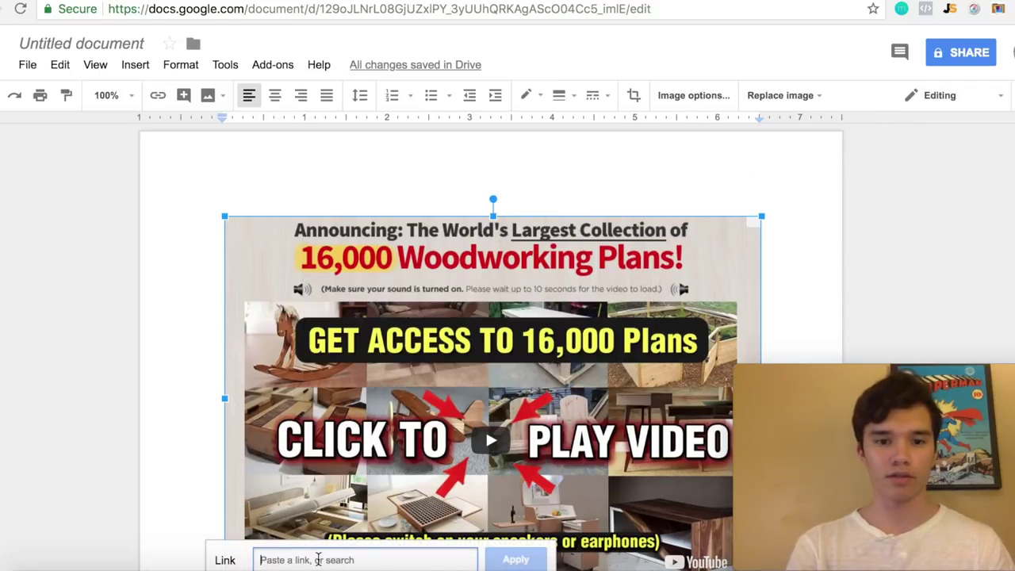
text(https://bit.ly/2MKtur)
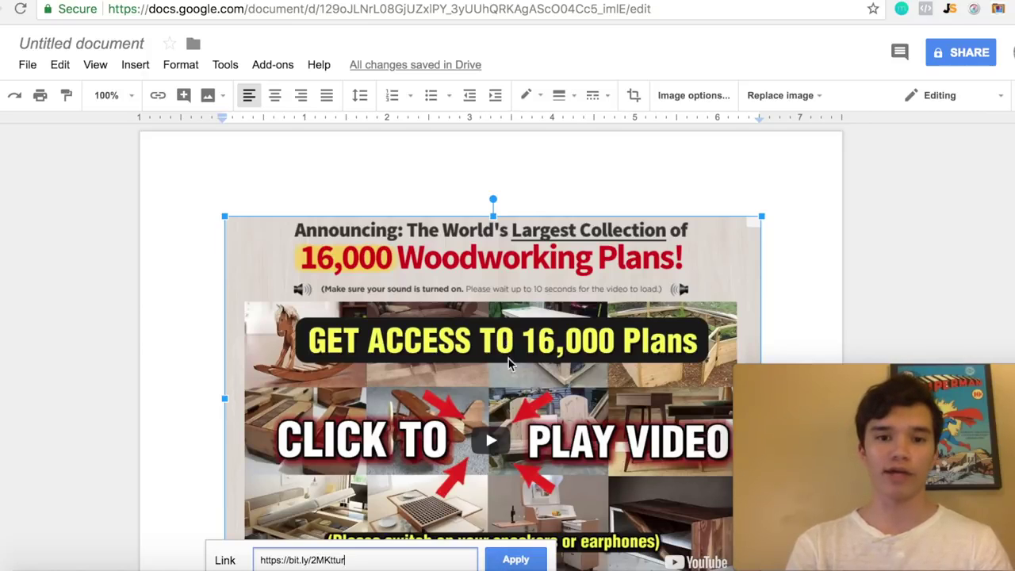
click(515, 560)
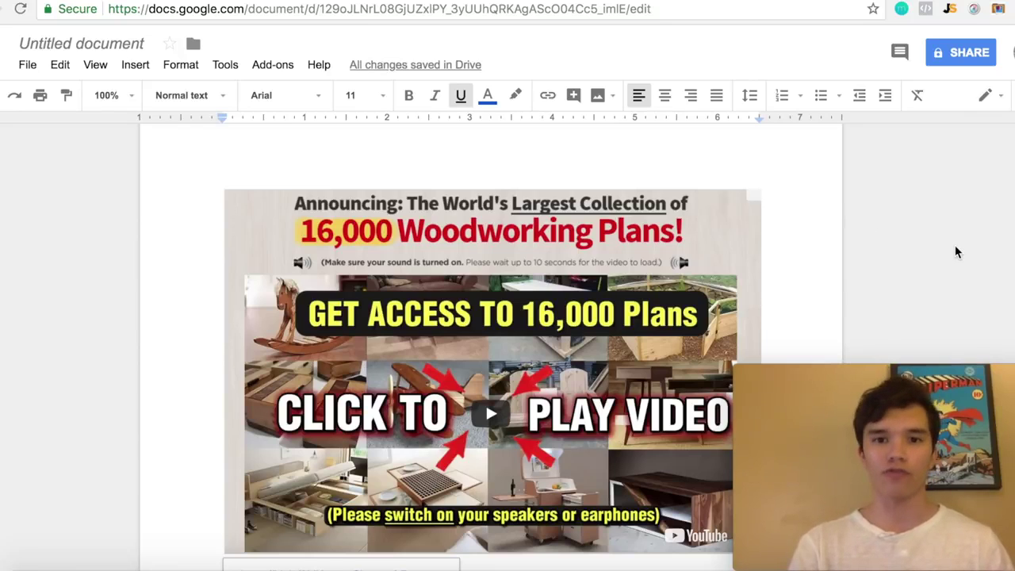
double_click(205, 205)
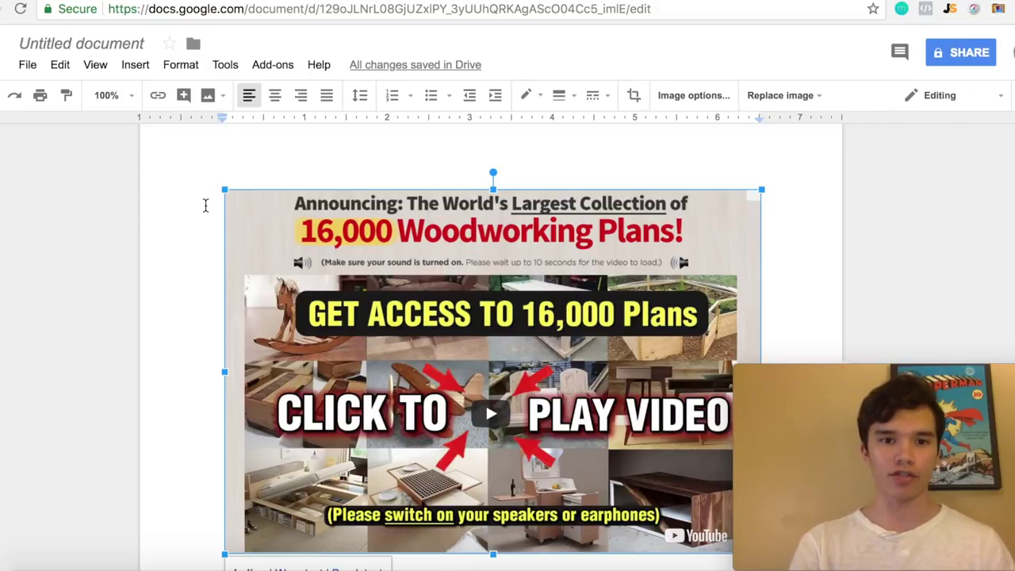
double_click(212, 249)
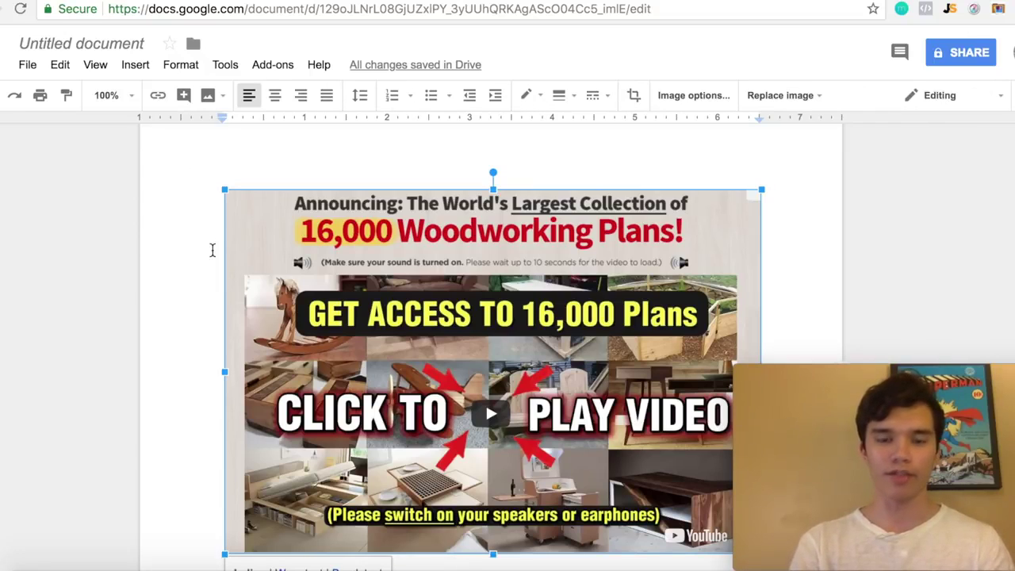
click(773, 139)
scroll(773, 139, down, 1)
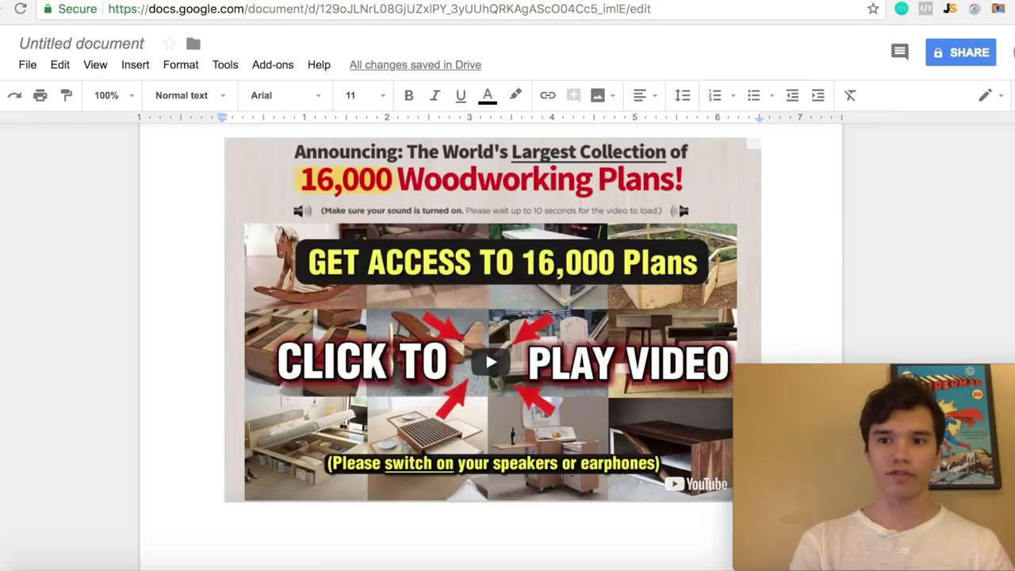
Step: Format the empty line below the sales page image as Heading 1 and center it
scroll(491, 317, down, 2)
click(383, 99)
click(385, 99)
click(133, 70)
mouse_move(181, 65)
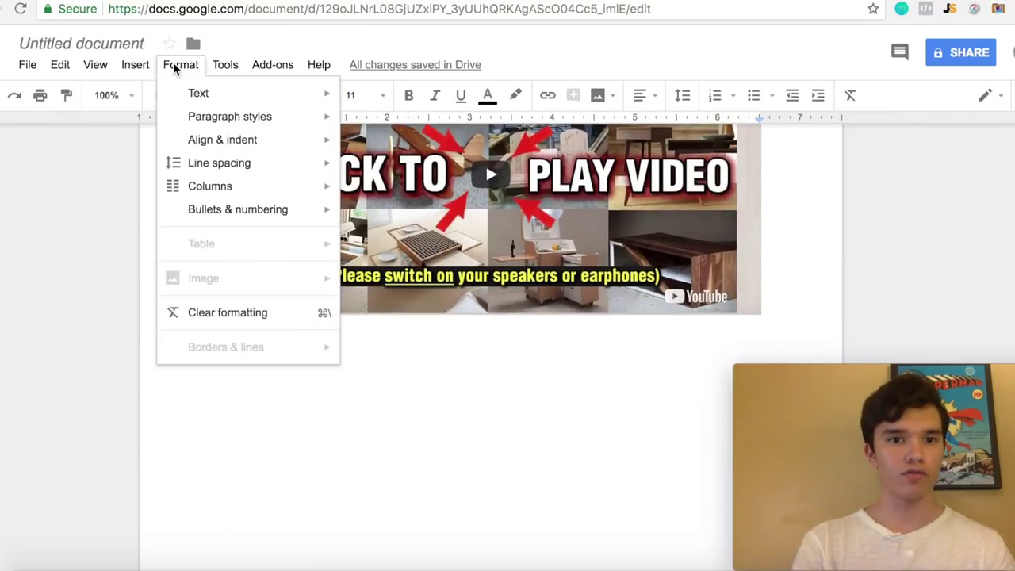
mouse_move(238, 117)
mouse_move(412, 229)
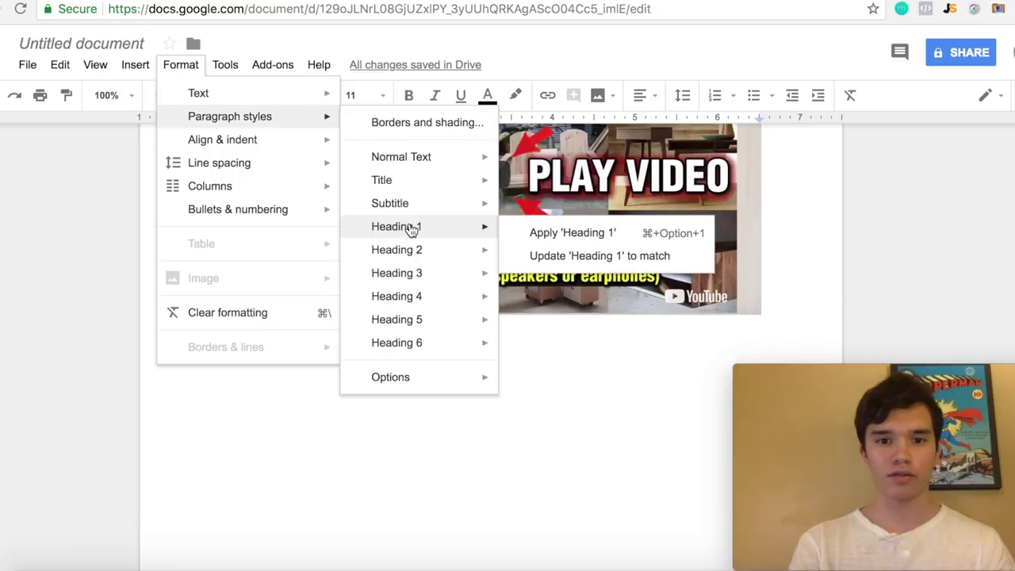
click(543, 235)
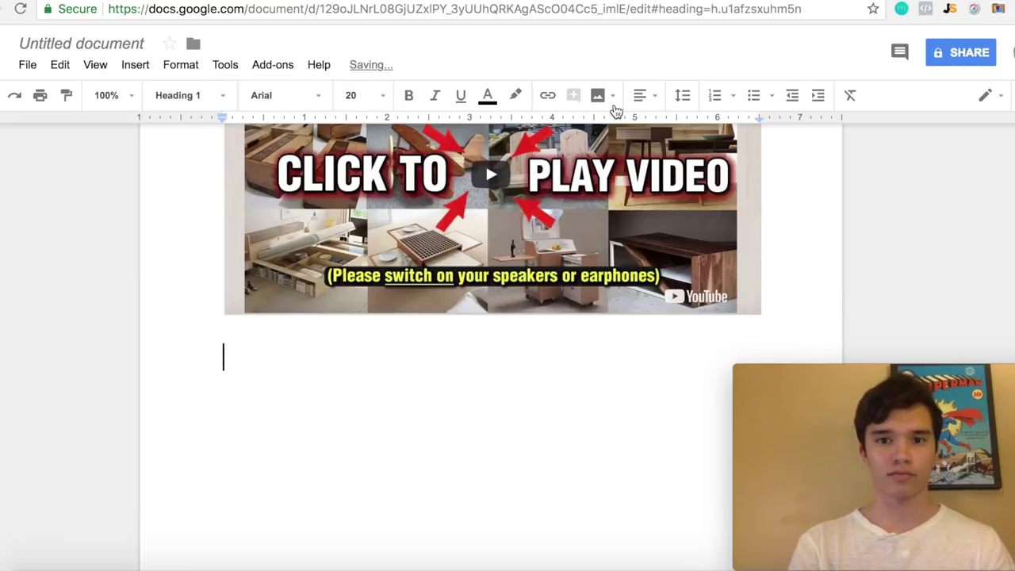
click(641, 95)
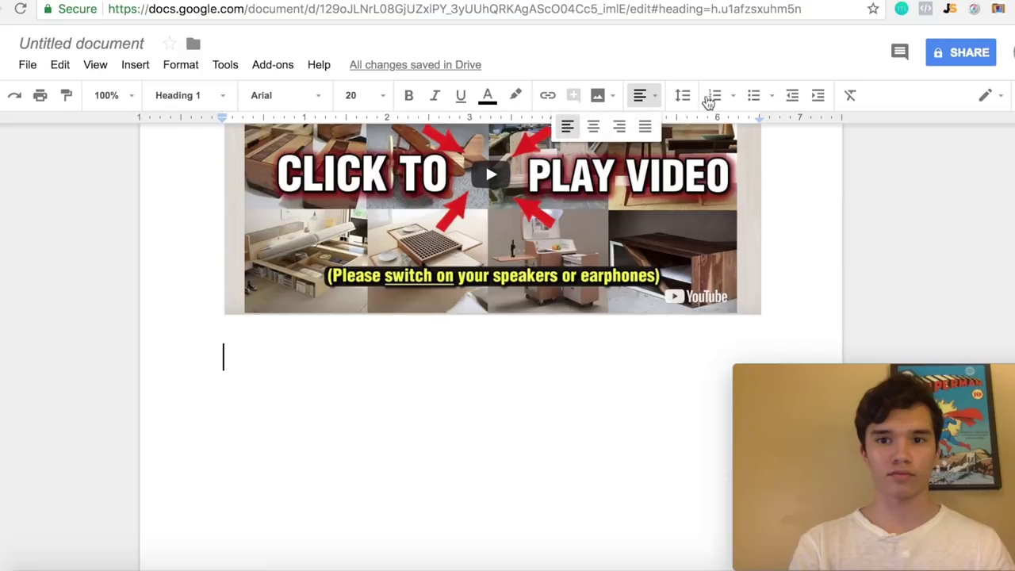
click(593, 127)
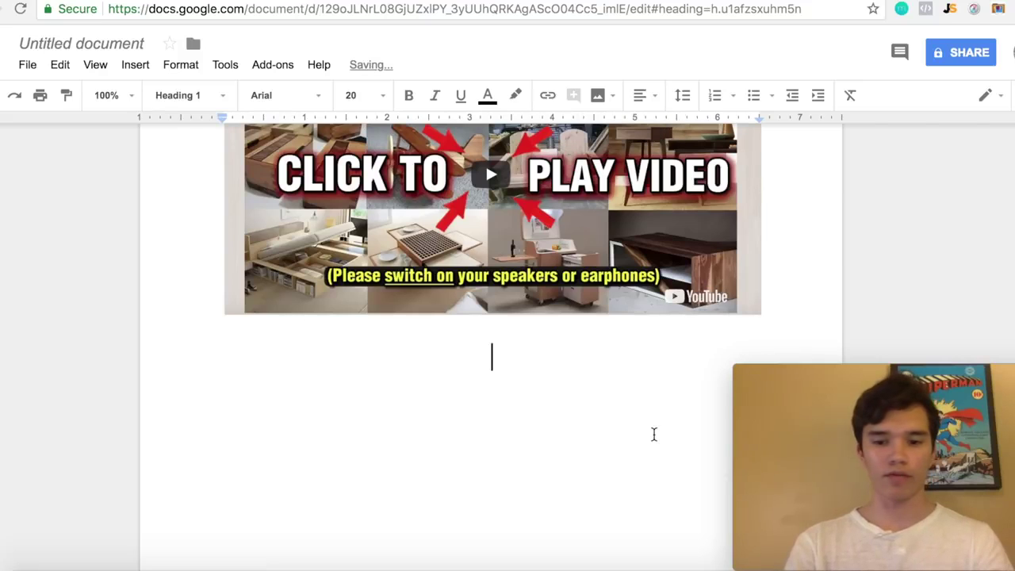
Step: Enter the call-to-action text ">>> CLICK HERE FOR INSTANT ACCESS <<<" on the centered heading line
text(>>> )
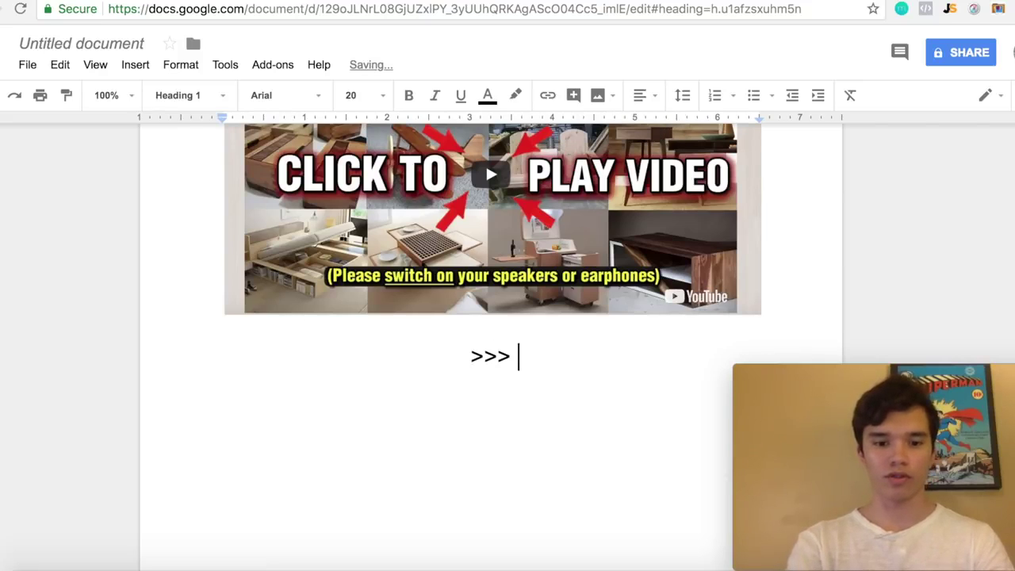
text(CLIKC)
key(BackSpace)
key(BackSpace)
key(BackSpace)
text(CK HERE FOR IN)
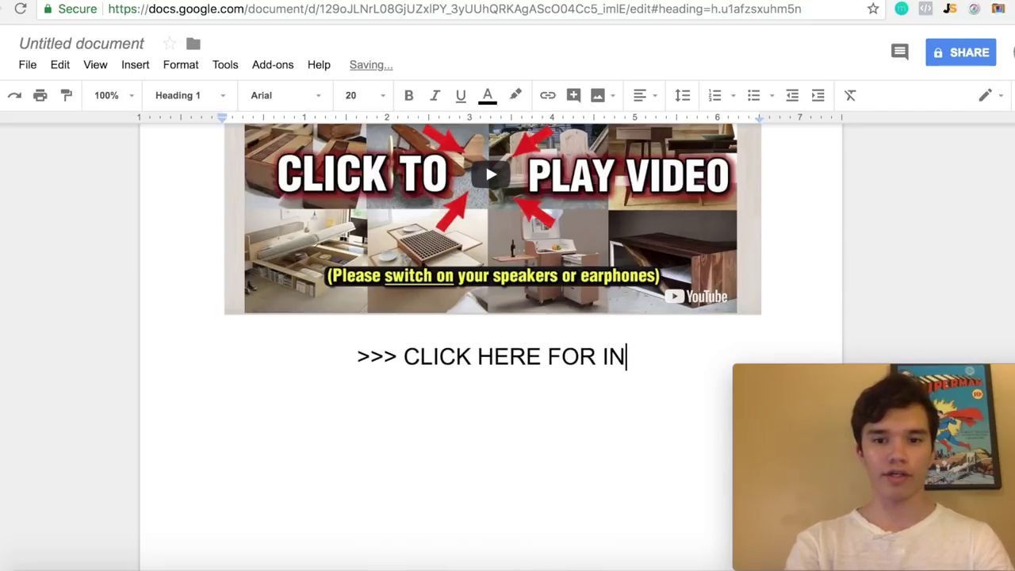
text(STANT AC)
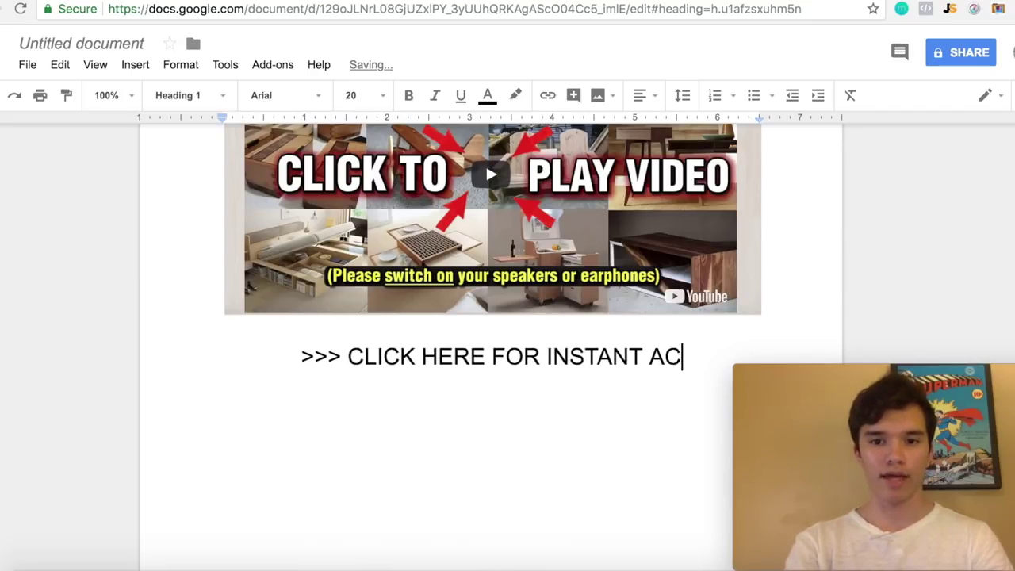
text(CESS <<<)
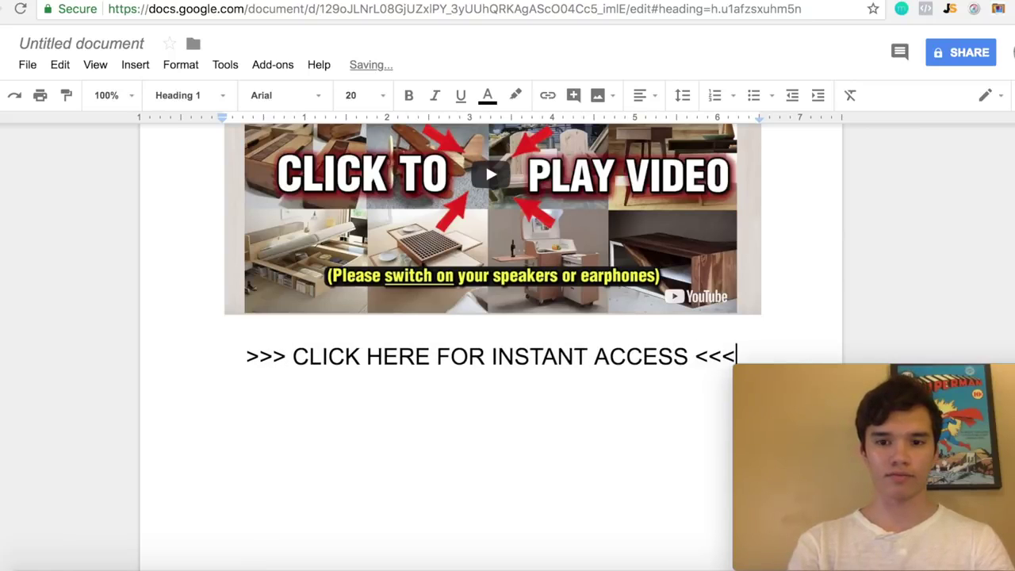
drag(737, 355, 246, 346)
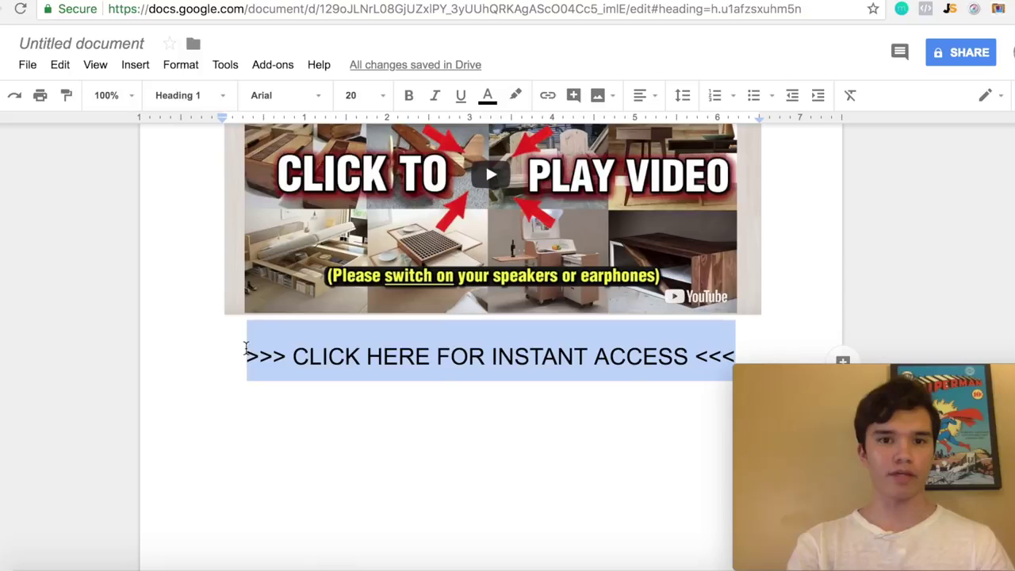
click(409, 95)
right_click(539, 360)
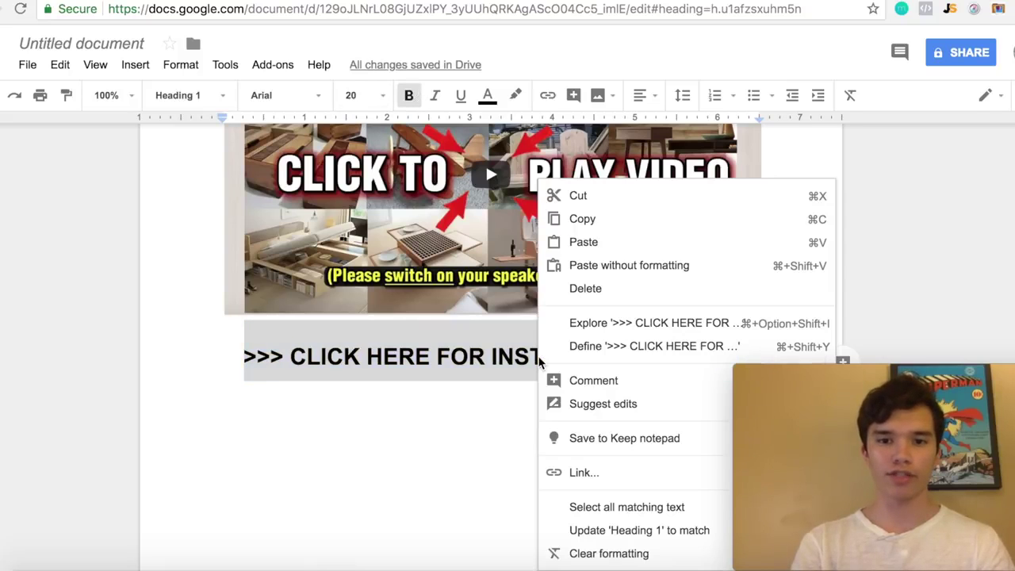
click(580, 482)
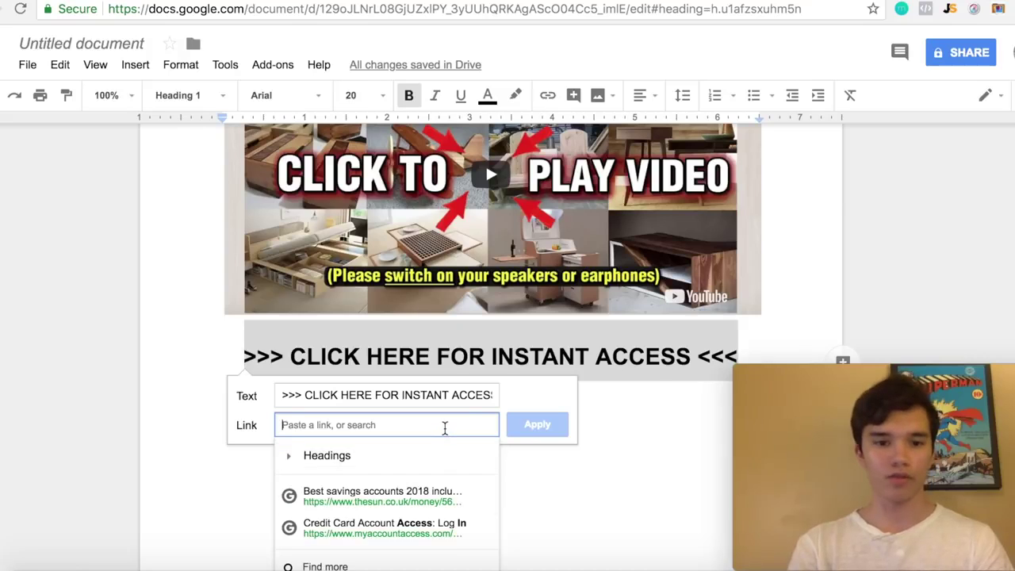
text(https://bit.ly/2MKttur)
click(551, 429)
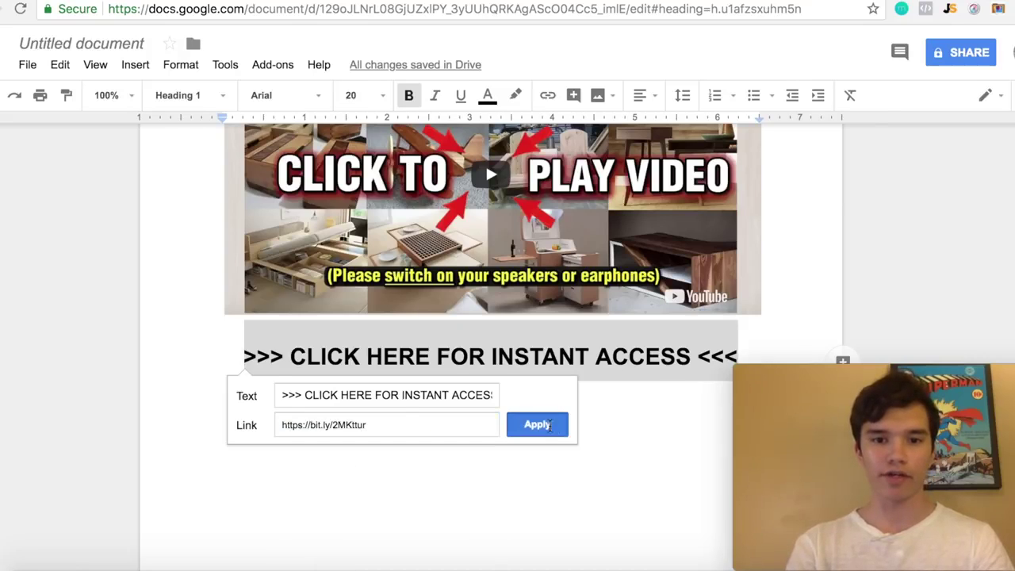
double_click(925, 283)
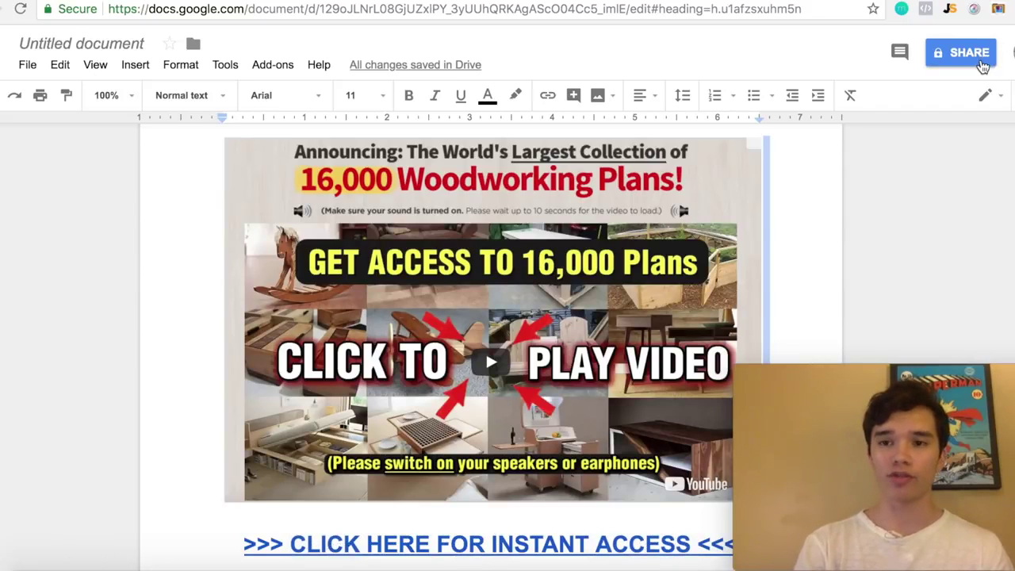
Step: Share the document under its suggested name so that anyone with the link can view it, and copy the shareable link
click(981, 65)
click(406, 354)
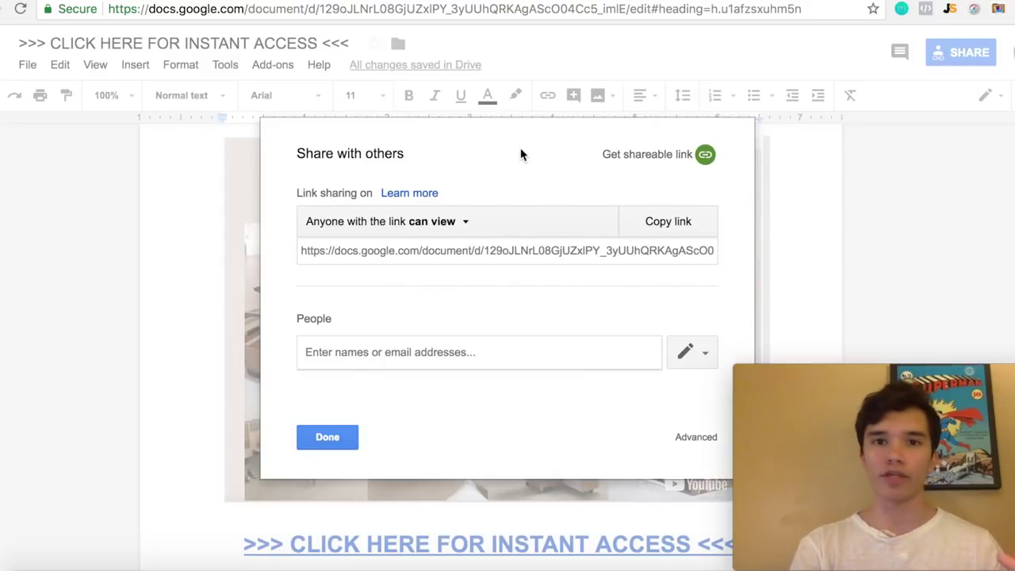
click(469, 226)
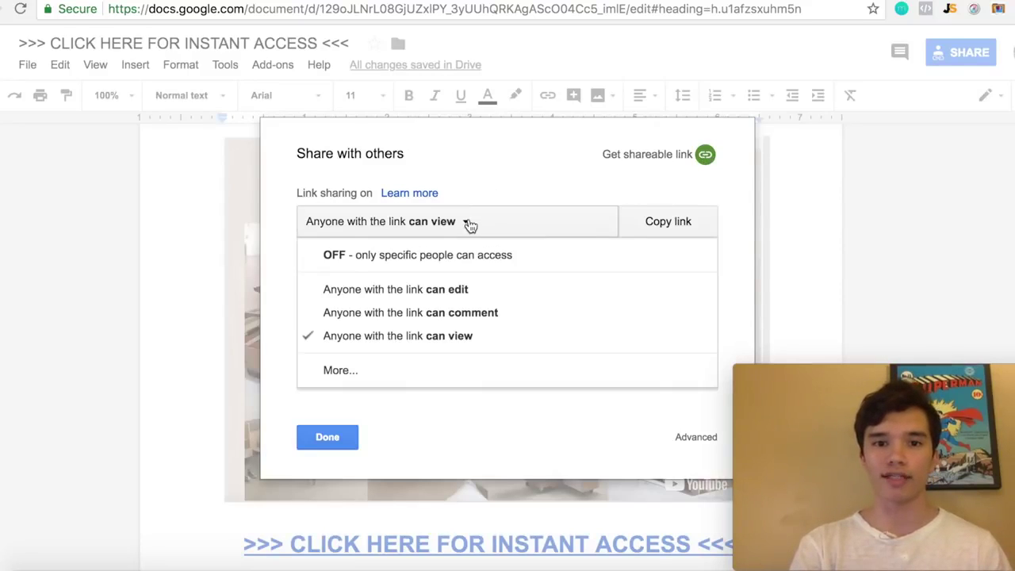
click(352, 339)
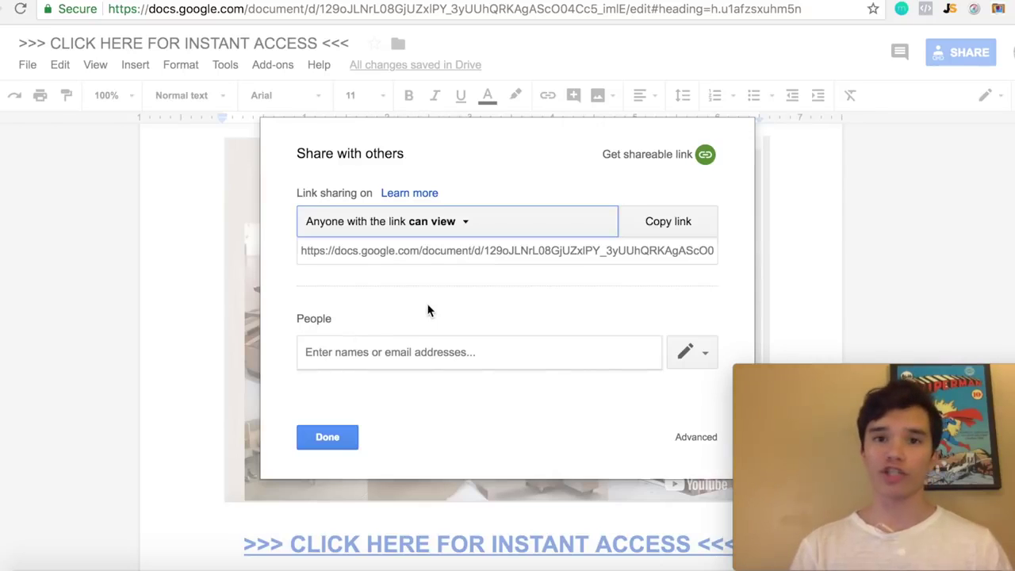
click(482, 179)
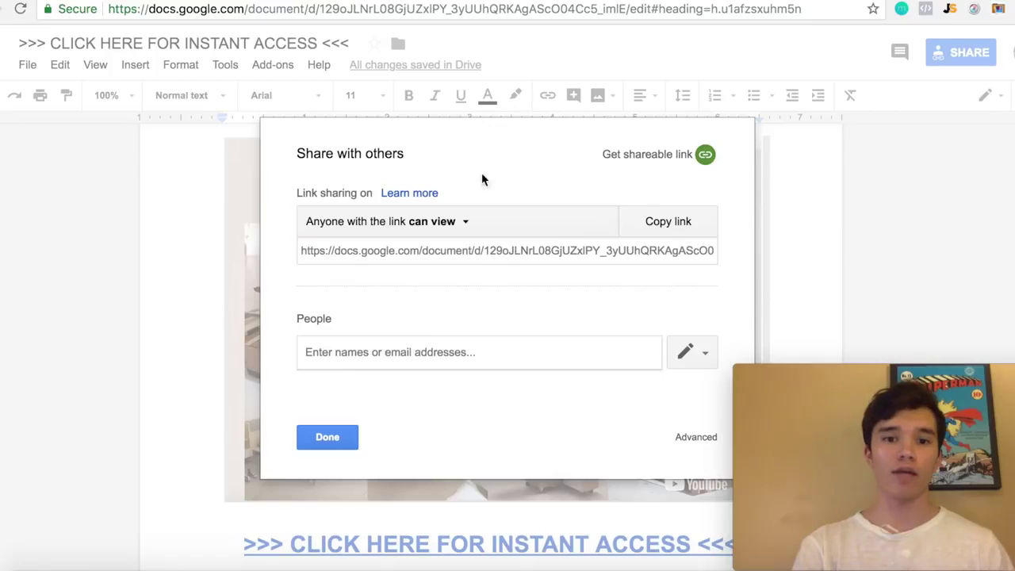
click(706, 156)
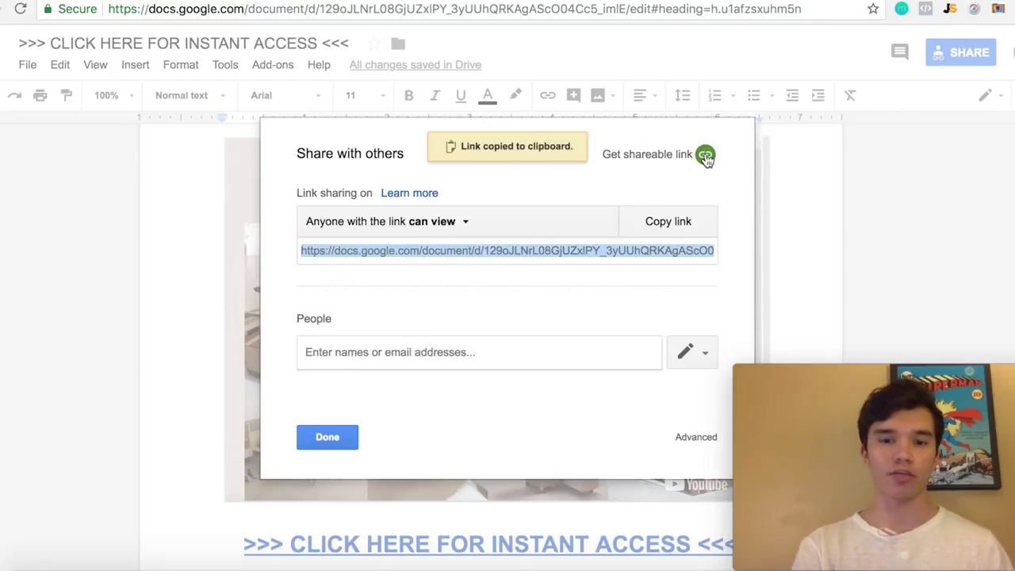
click(349, 440)
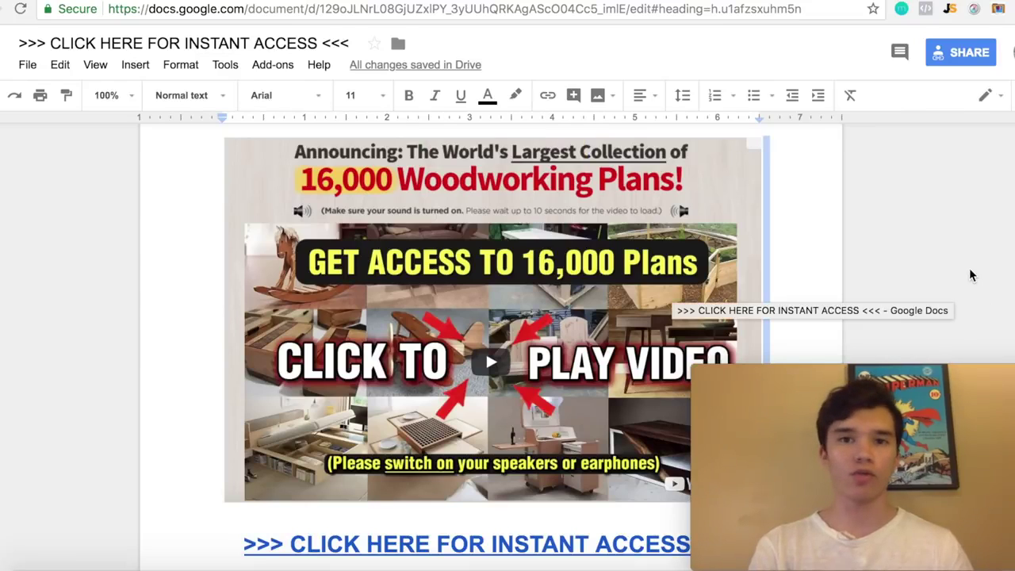
Step: Switch to the Woodworking Facebook page and start a new post on it
click(973, 275)
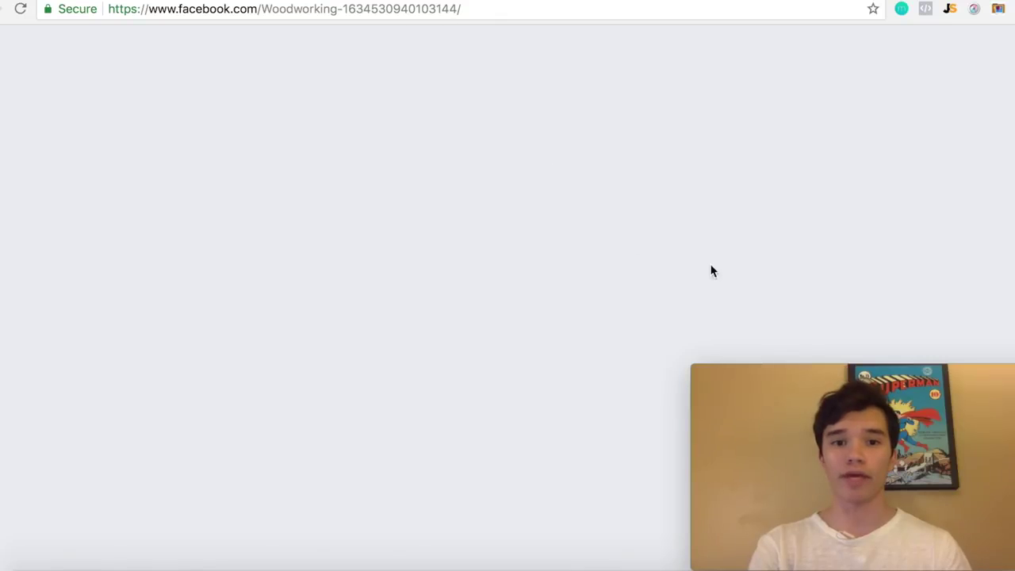
scroll(820, 202, down, 1)
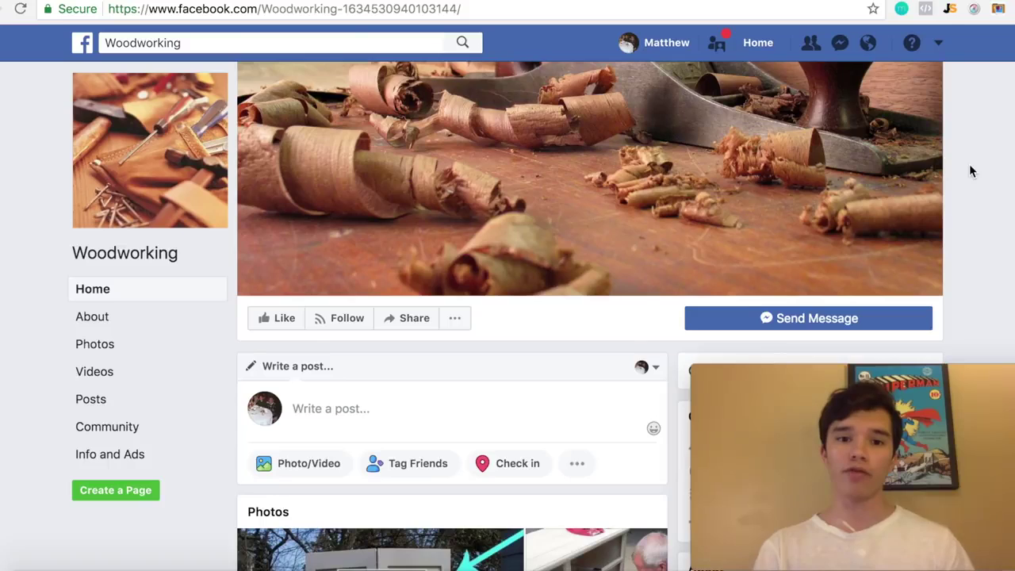
scroll(971, 171, down, 3)
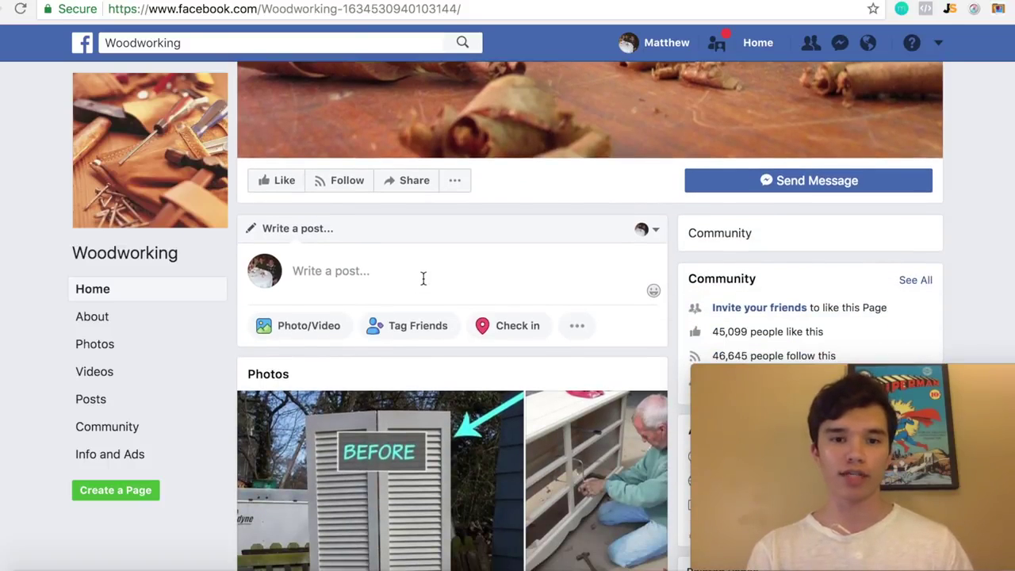
click(424, 279)
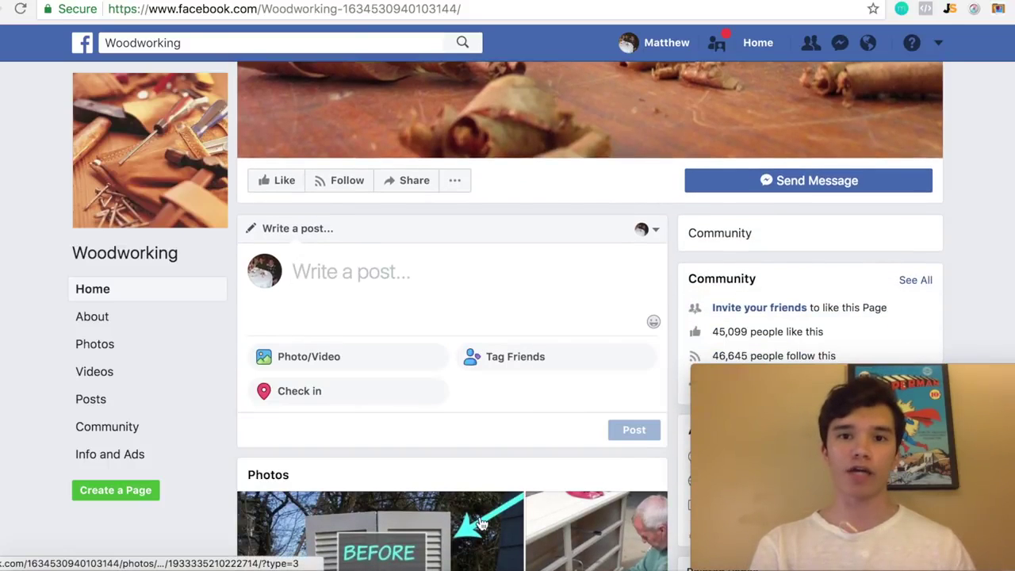
Step: Copy the 15,000 woodworking plans message from Notes and publish it as a post on the Woodworking Facebook page
click(425, 568)
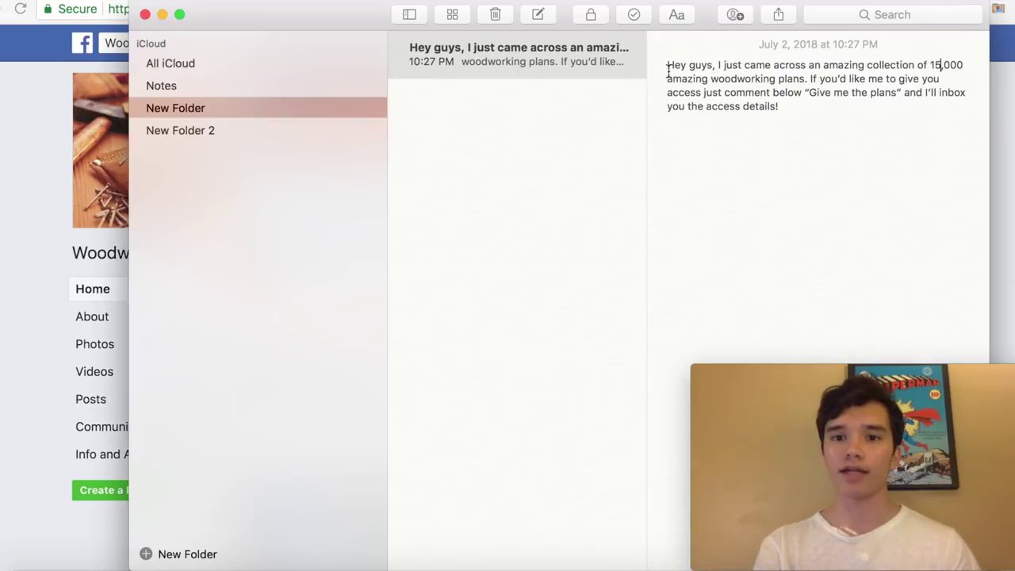
drag(669, 71, 946, 105)
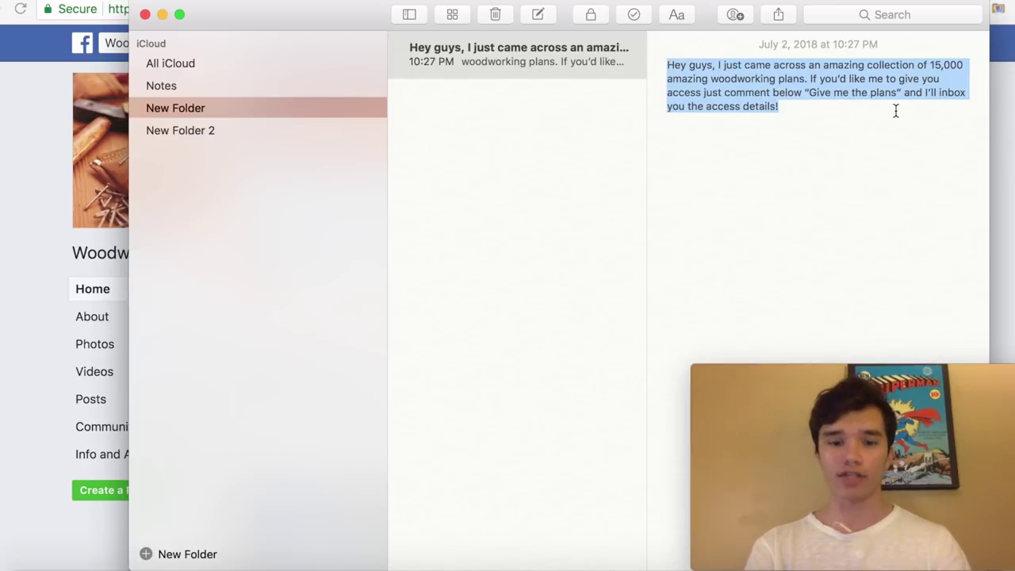
key(super+Tab)
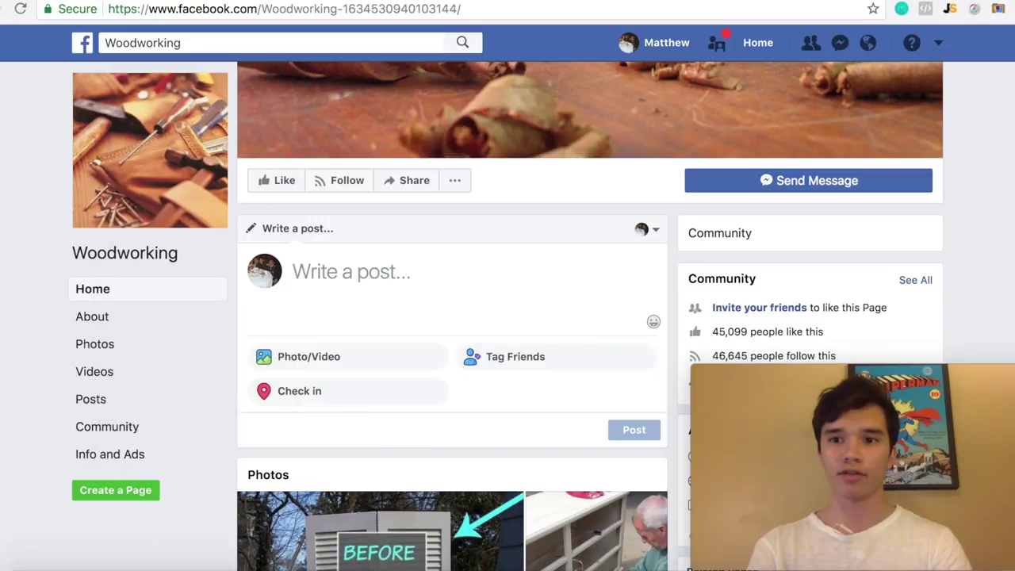
key(super+v)
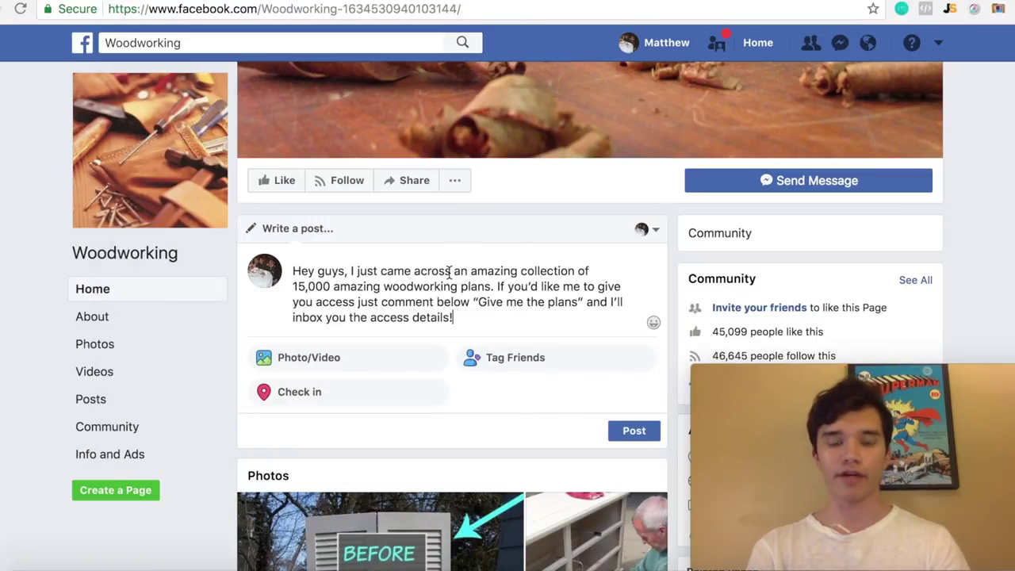
click(633, 431)
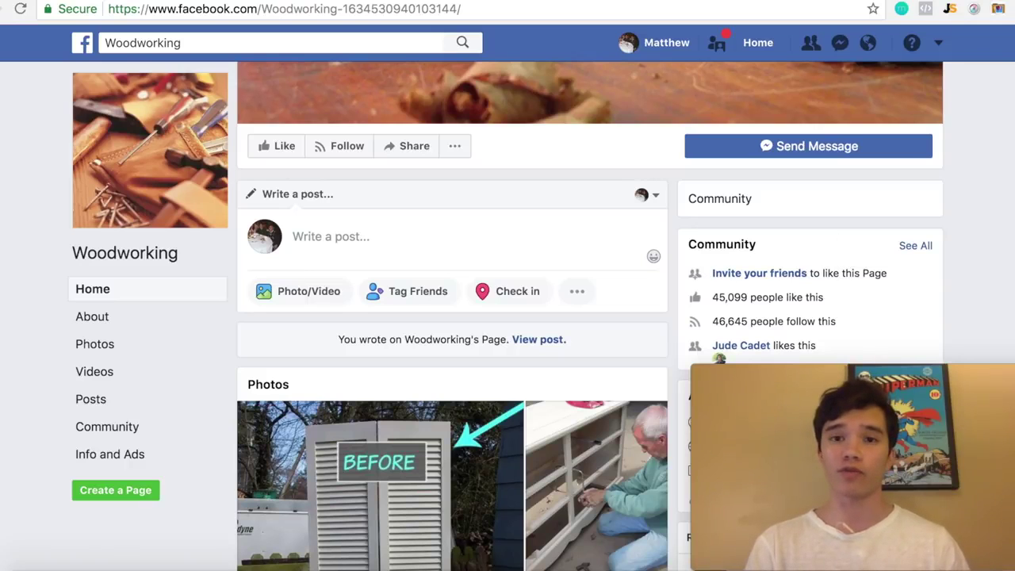
Step: Go to the Facebook news feed and search for affiliate marketing - worldwide
click(428, 2)
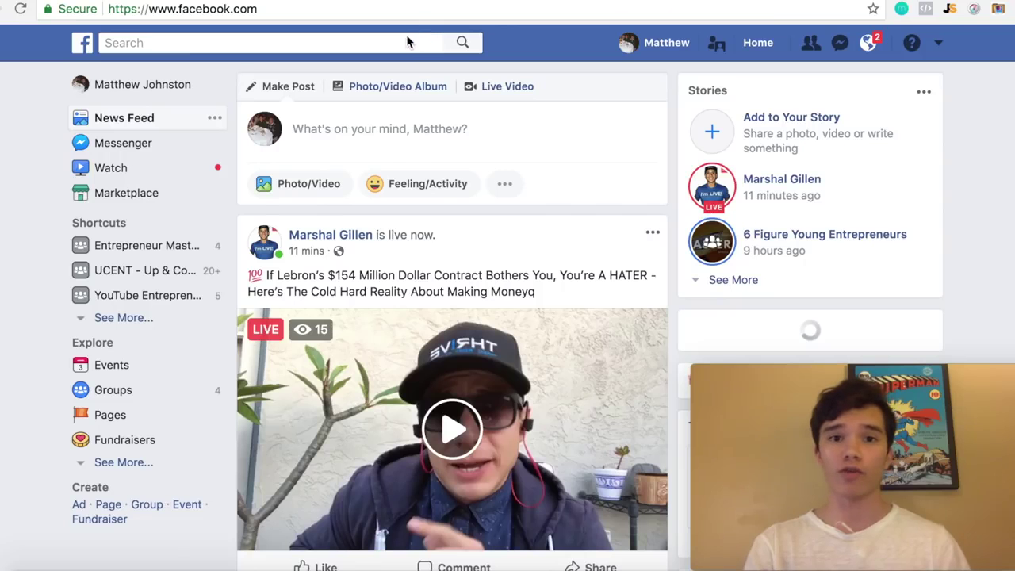
click(404, 39)
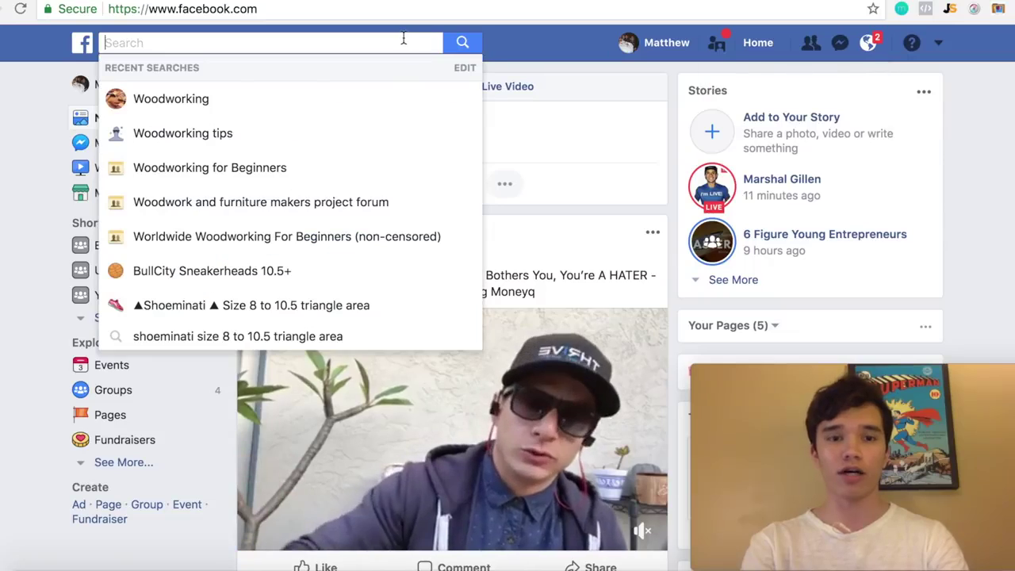
text(affiliate)
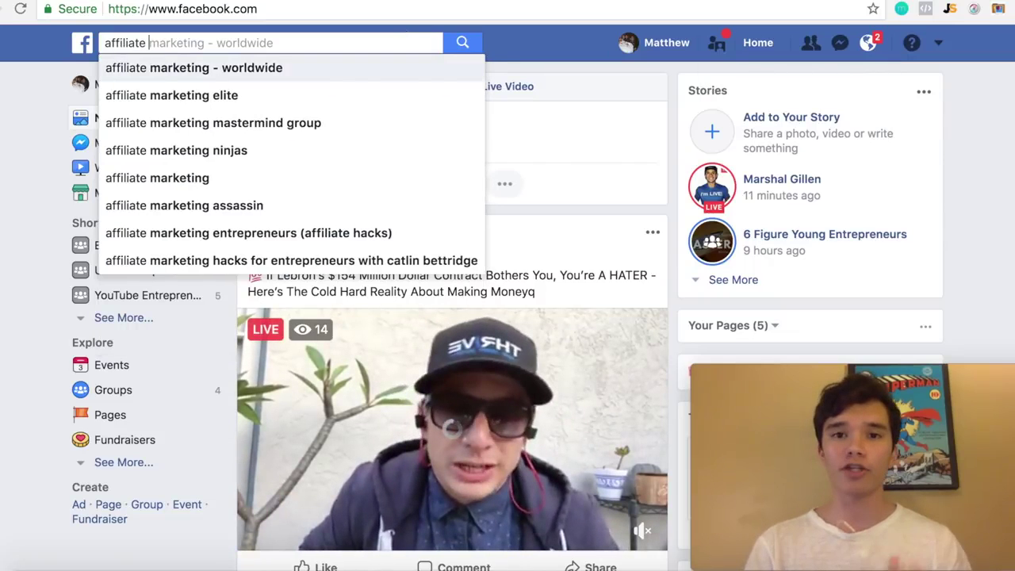
key(Return)
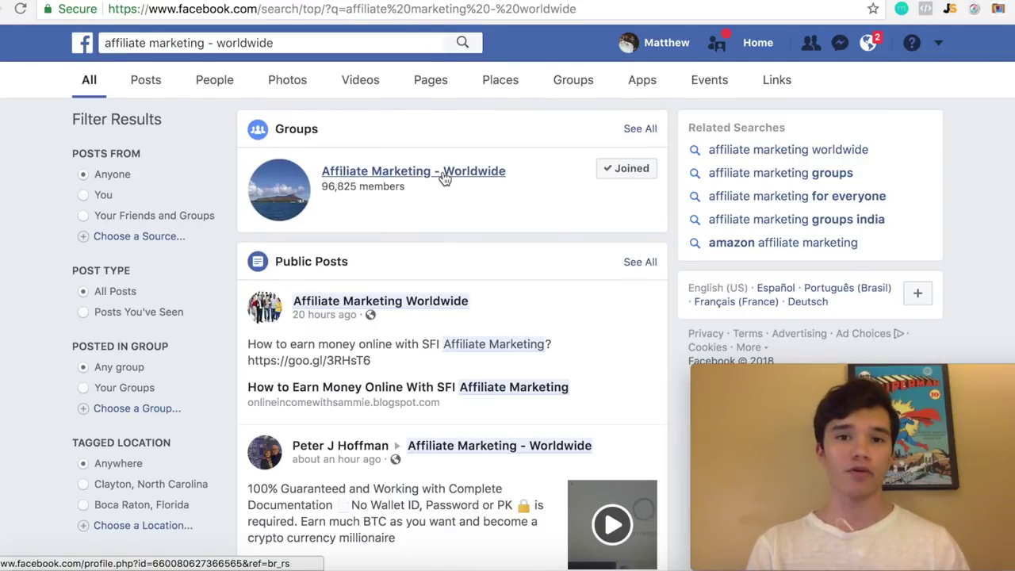
Step: Open the Affiliate Marketing - Worldwide group and search it for posts by the account owner's full name
click(445, 178)
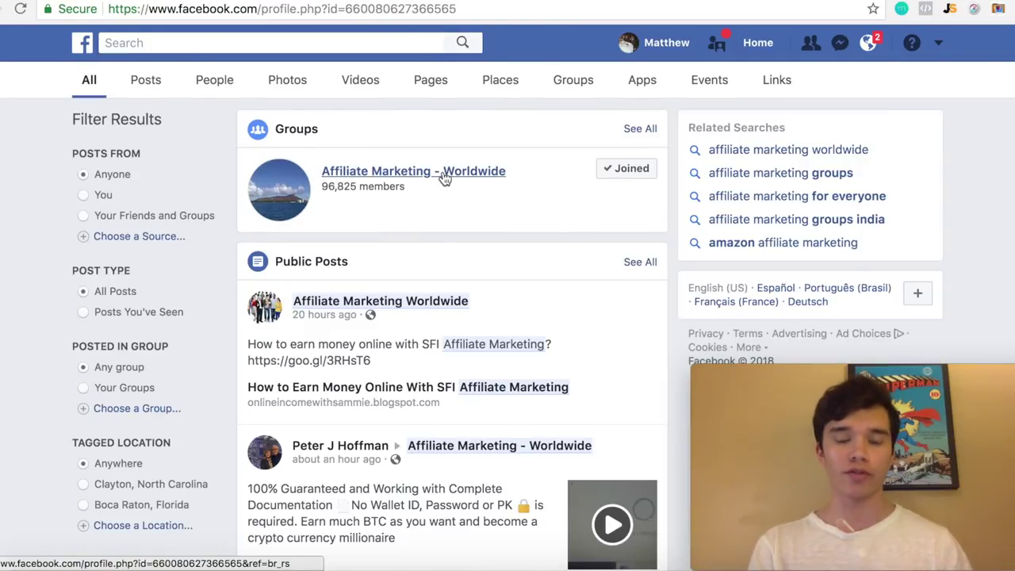
text(matthew johnston)
key(Return)
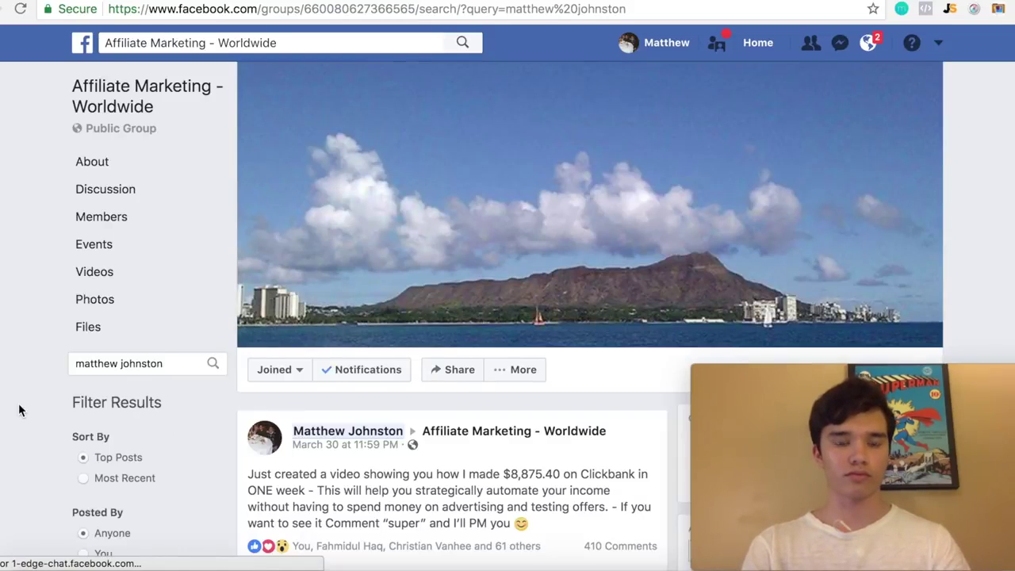
Step: Examine the account owner's March 30 ClickBank post in the group's search results
scroll(527, 421, down, 1)
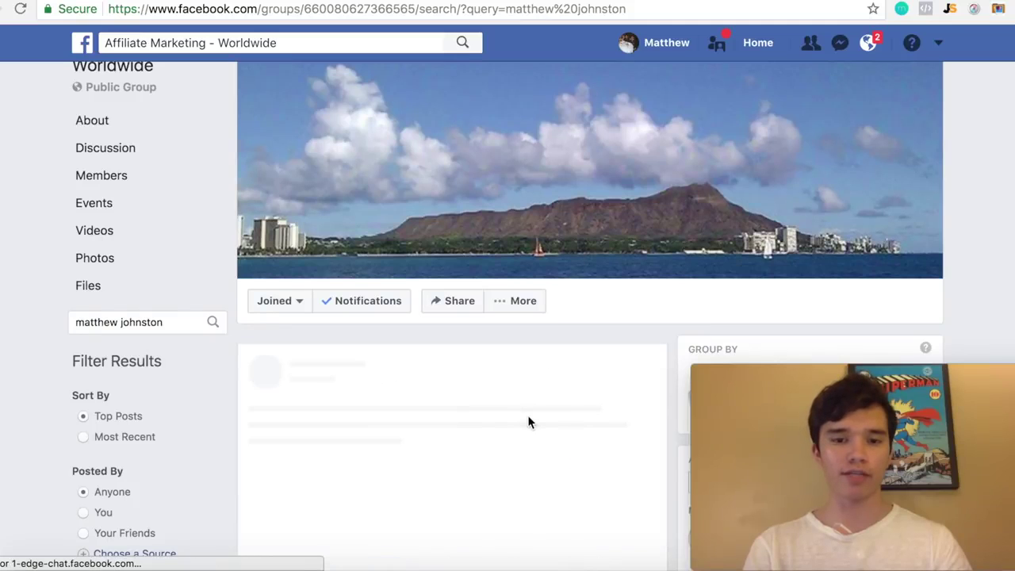
scroll(527, 415, down, 3)
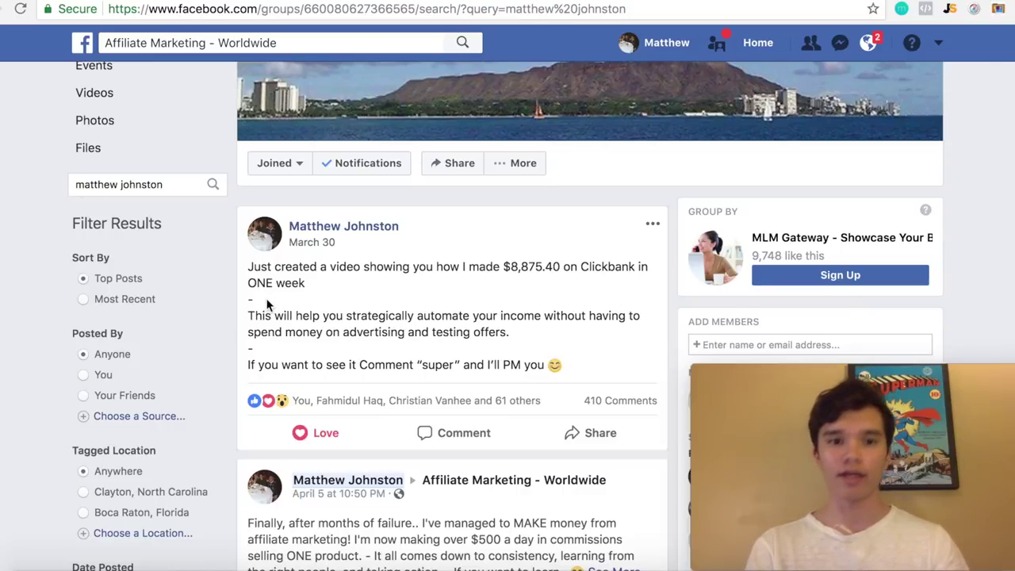
scroll(262, 300, down, 1)
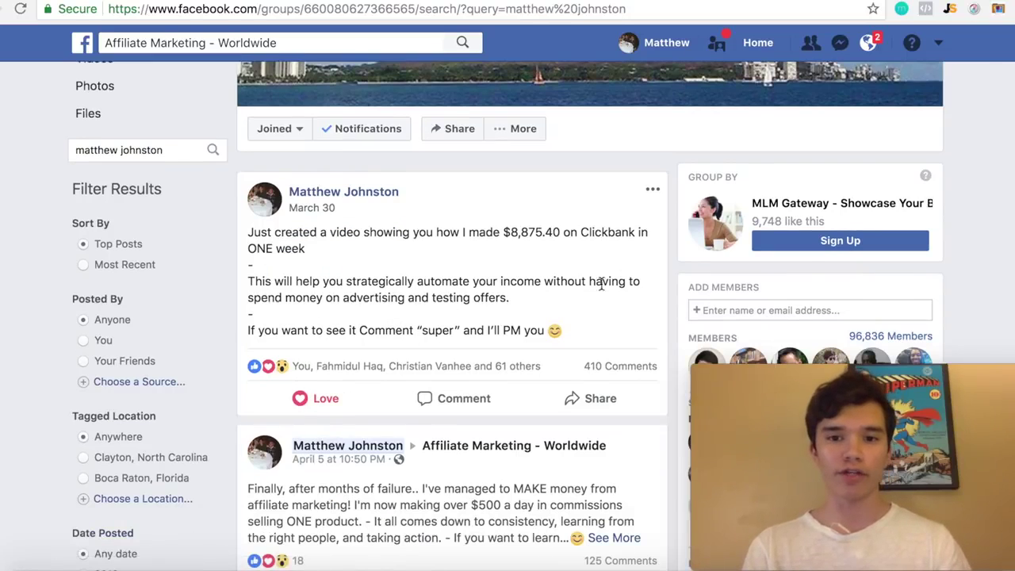
scroll(484, 285, up, 1)
scroll(465, 290, down, 2)
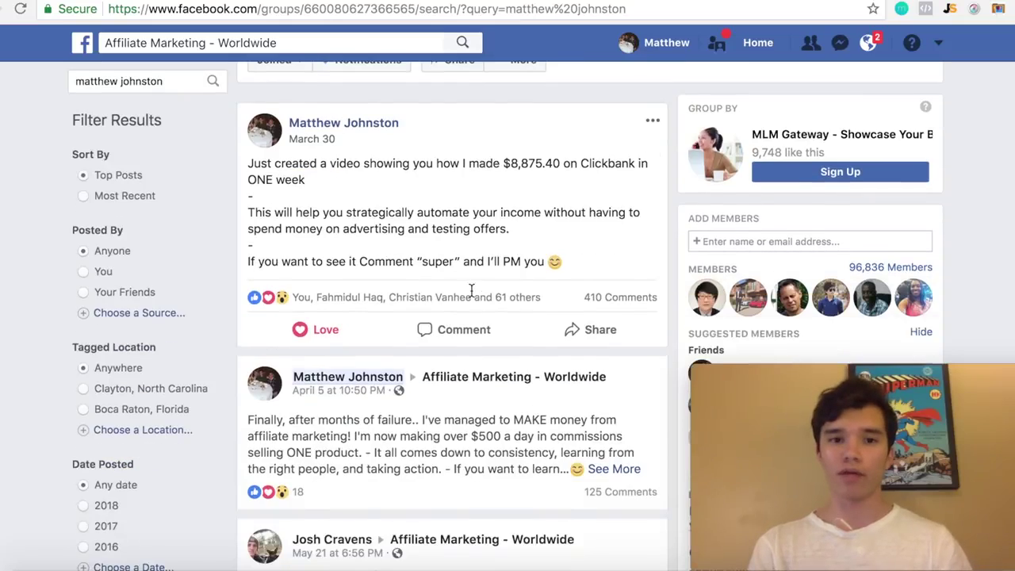
scroll(555, 317, up, 4)
Step: Show the comments on the March 30 ClickBank post and read the replies to its "super" comment request
mouse_move(620, 480)
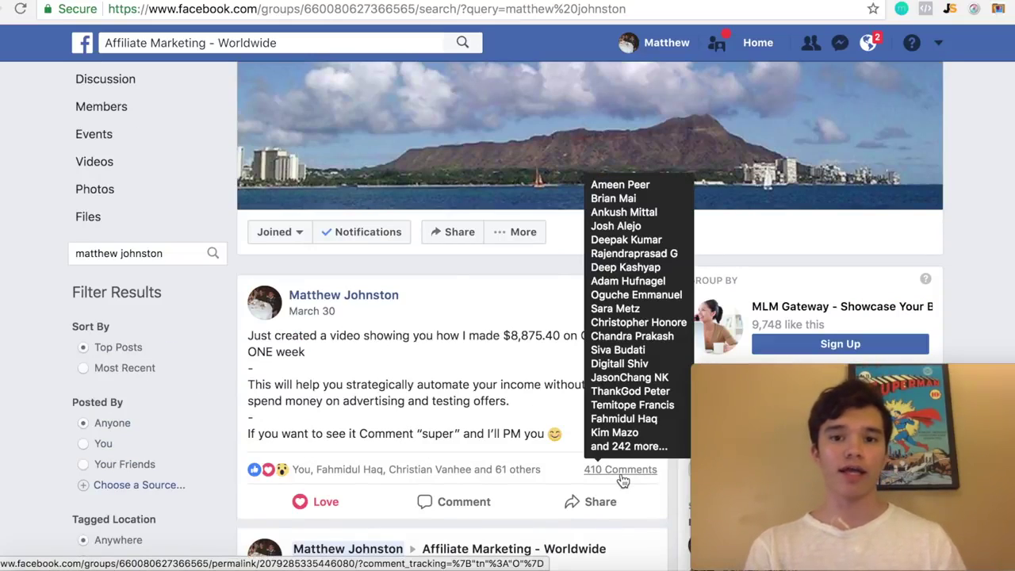
click(620, 470)
scroll(666, 405, down, 3)
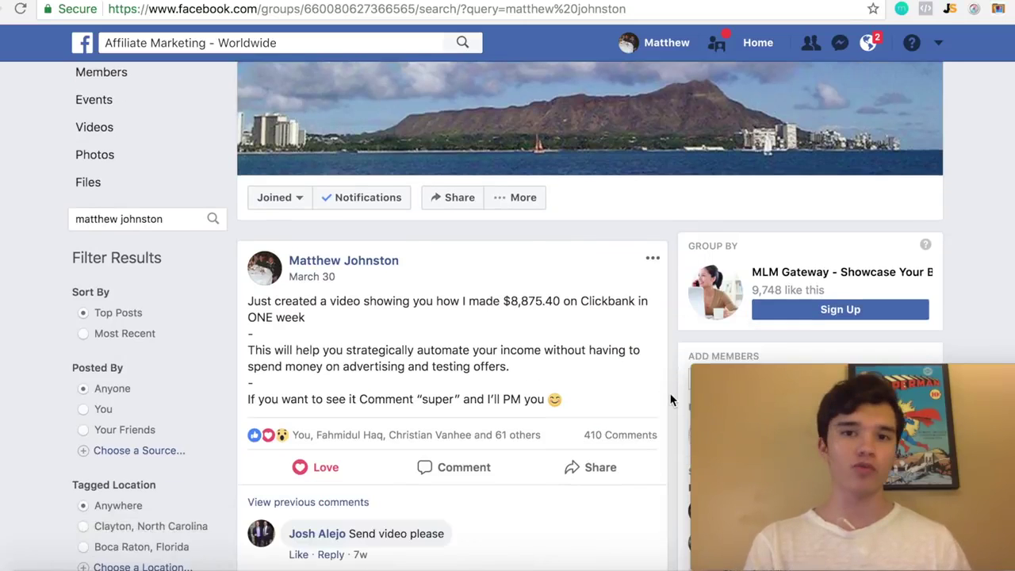
scroll(670, 401, down, 2)
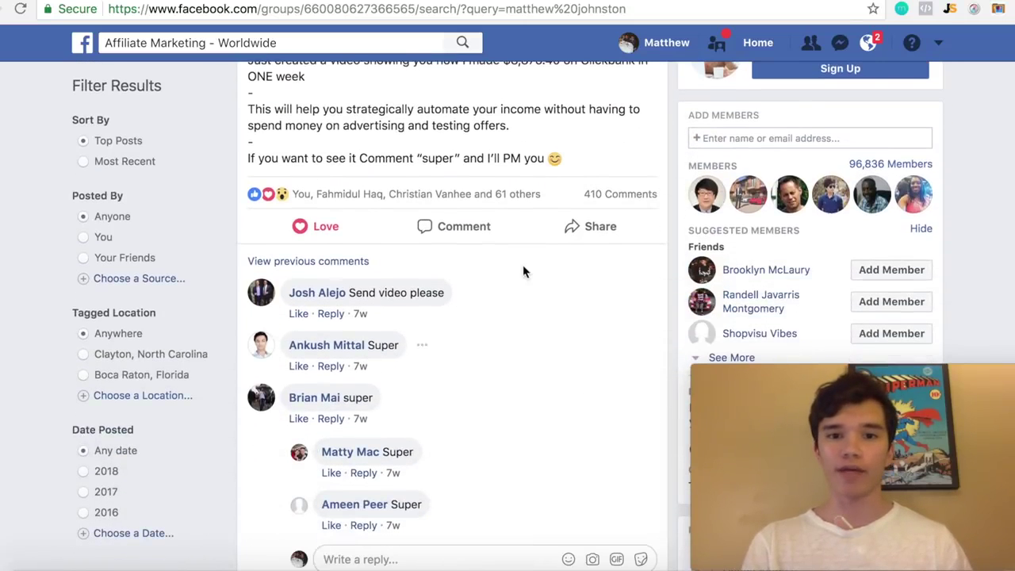
scroll(353, 163, down, 1)
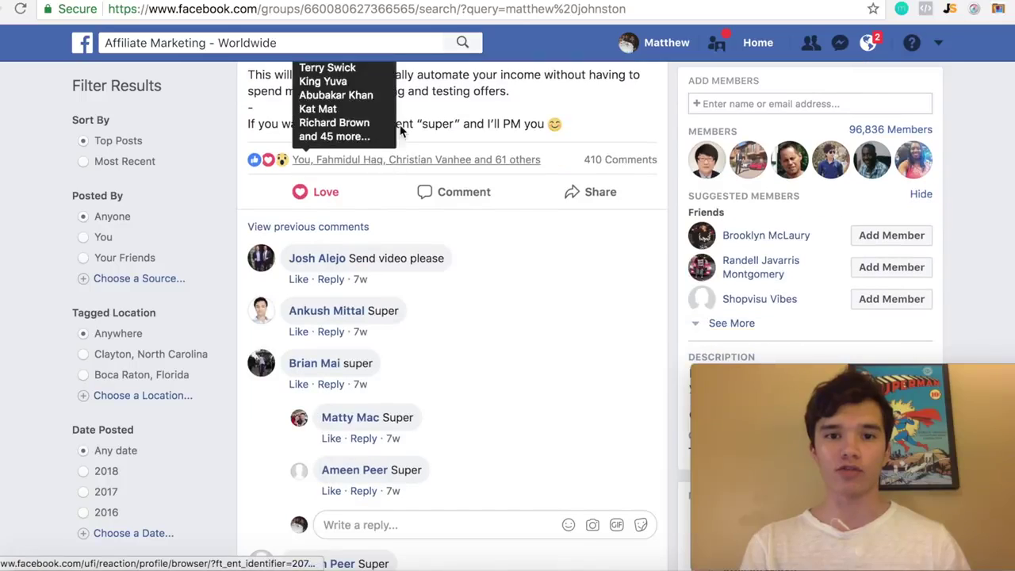
drag(410, 123, 439, 120)
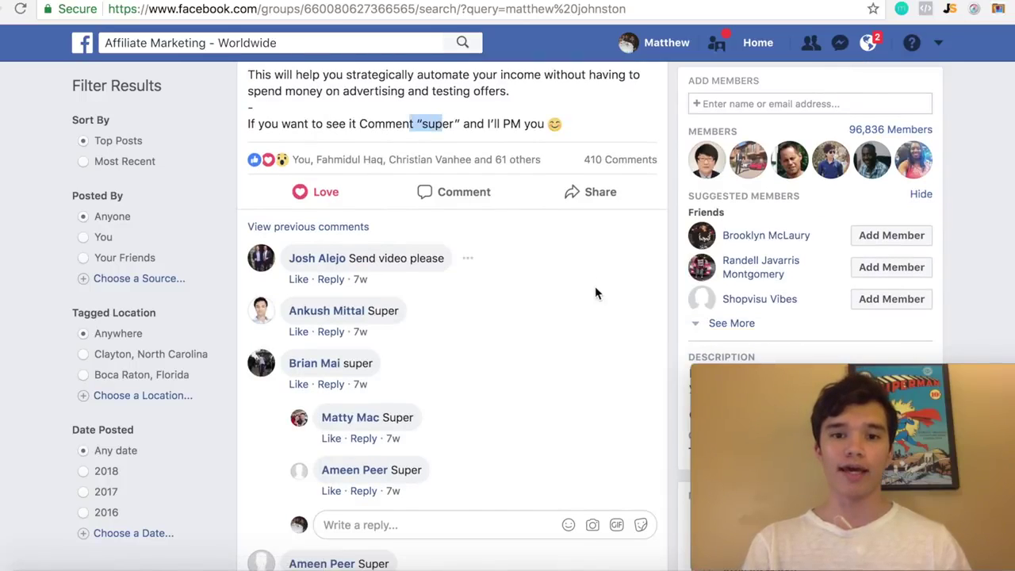
click(621, 334)
scroll(620, 334, down, 6)
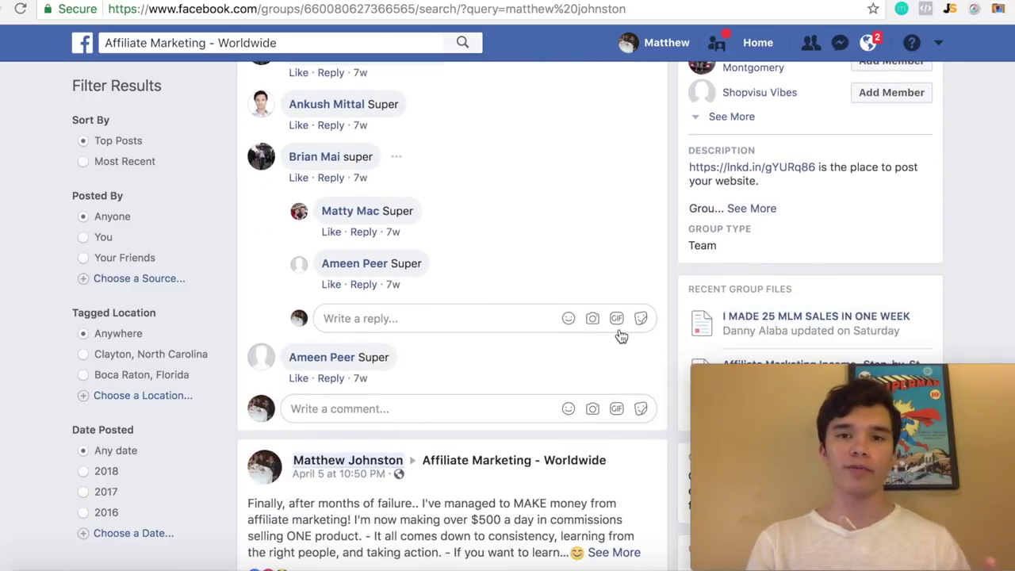
scroll(621, 335, up, 5)
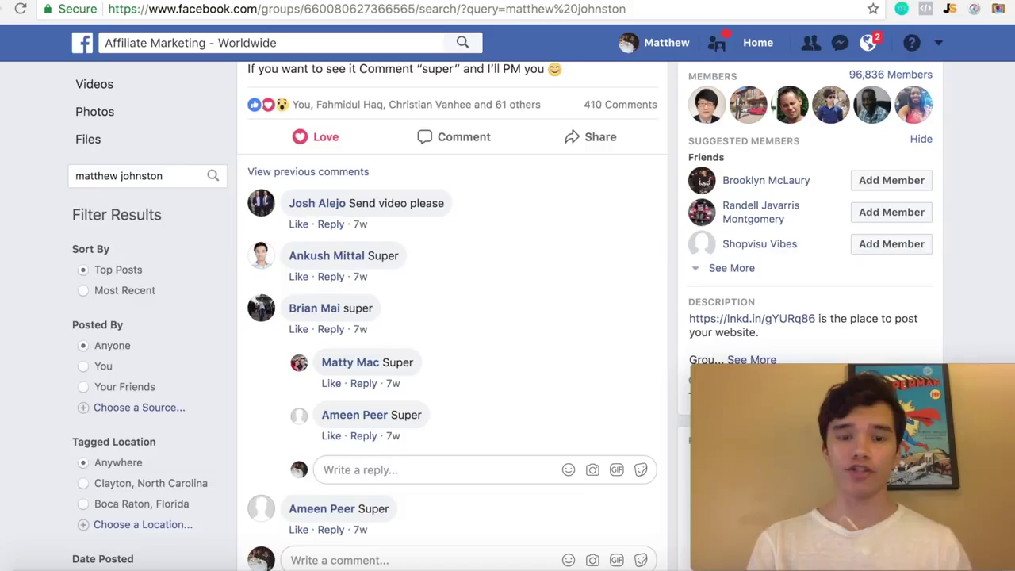
Step: Look over the uploaded videos on the YouTube channel and return to the woodworking document in Google Docs
click(920, 1)
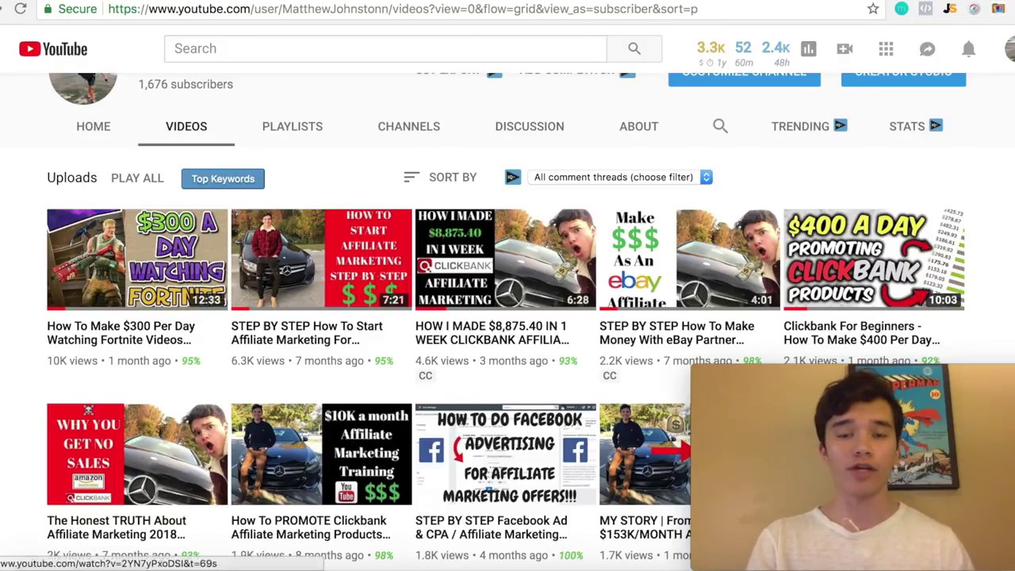
key(ctrl+Tab)
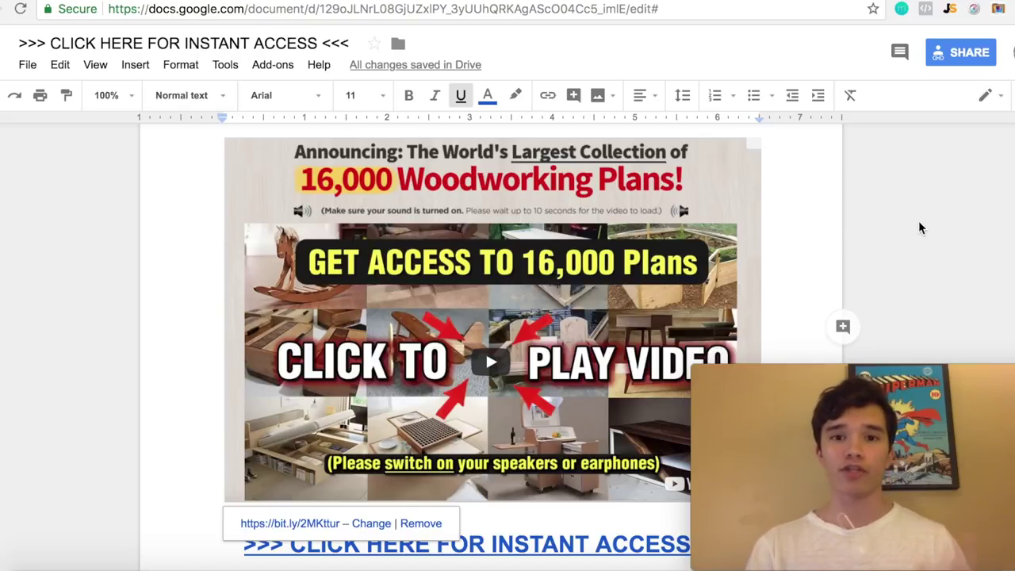
key(Down)
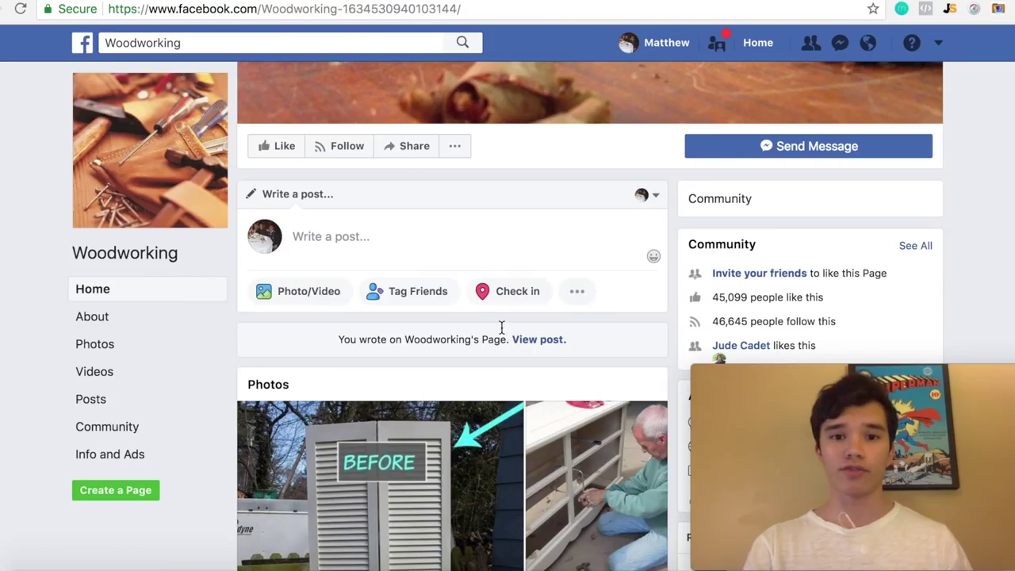
Step: Hide the document's controls in Google Docs and open the bit.ly/2MKttur link of the CLICK HERE FOR INSTANT ACCESS heading
scroll(572, 349, down, 5)
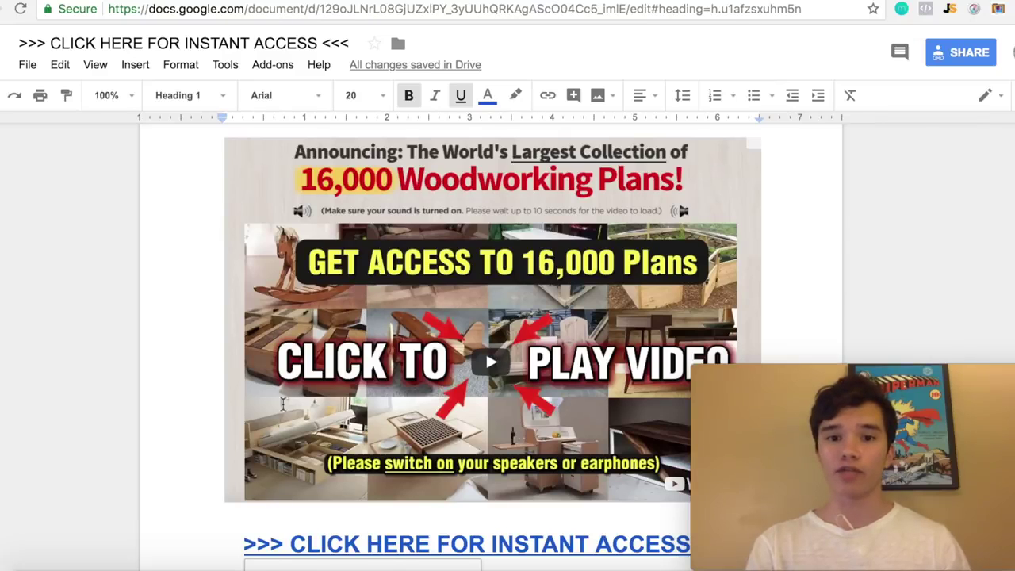
key(ctrl+shift+f)
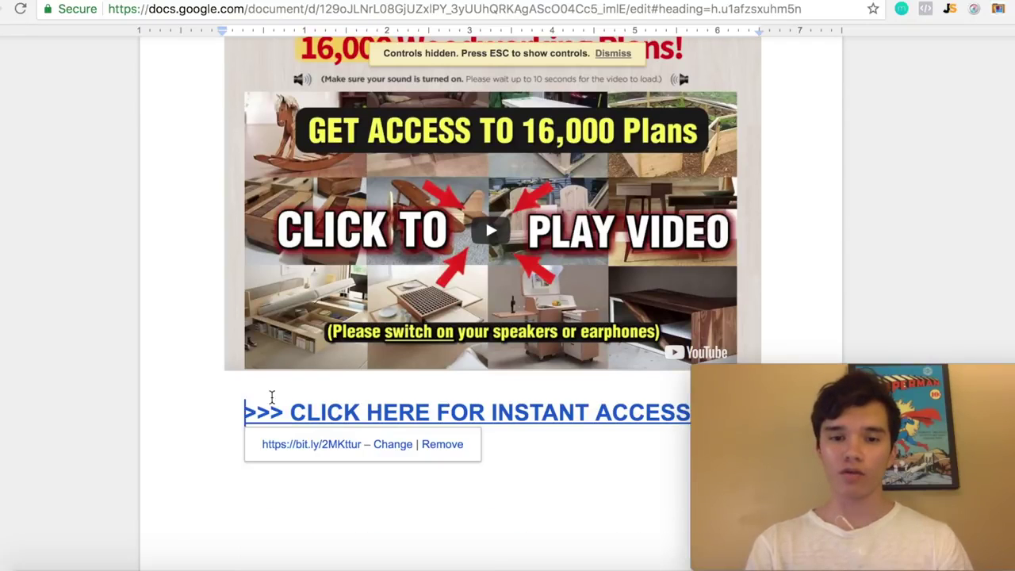
click(327, 446)
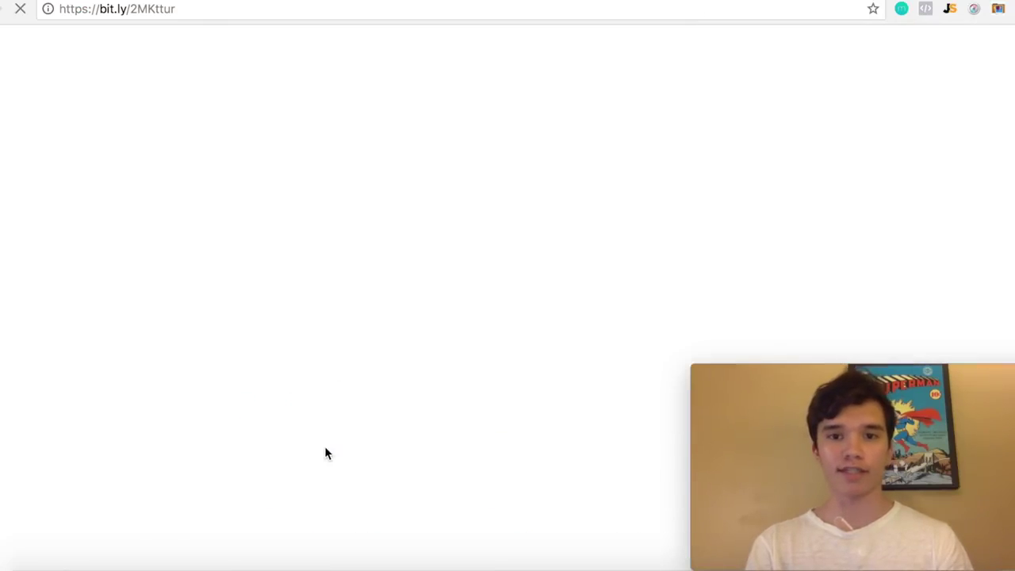